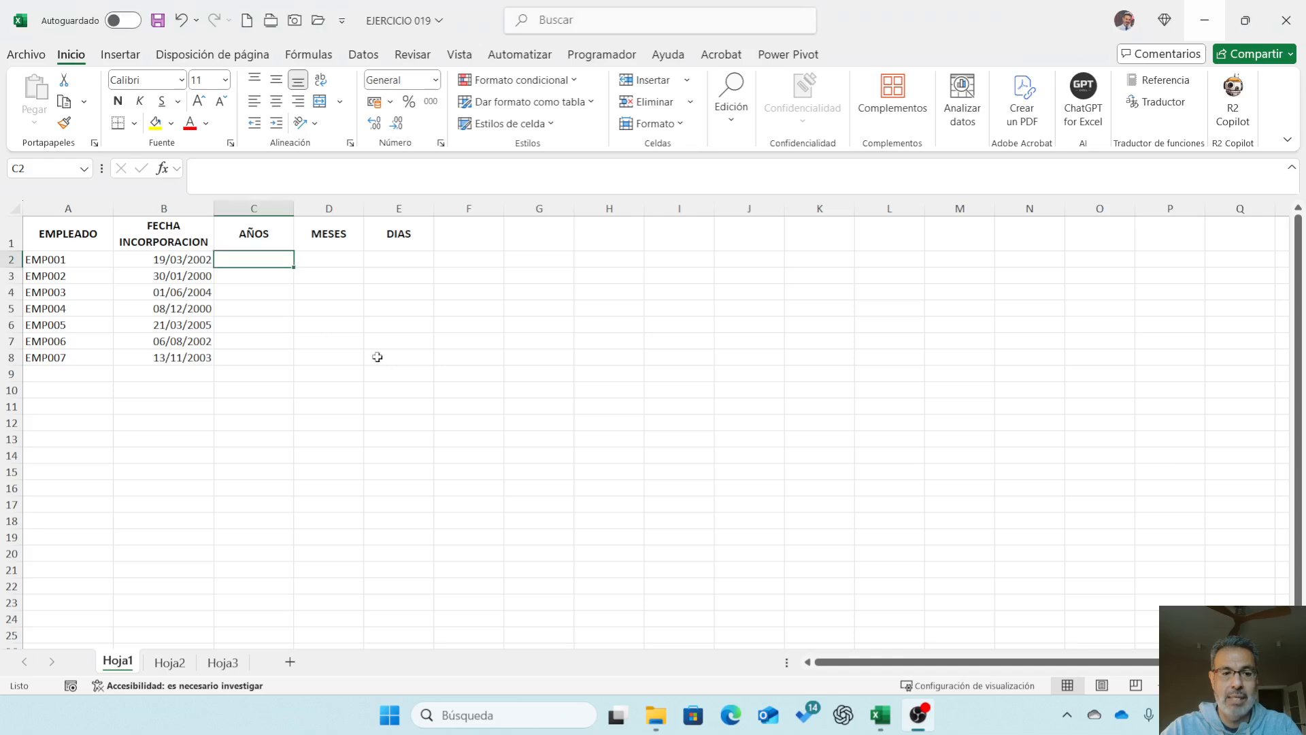
left_click_drag(60, 261, 63, 358)
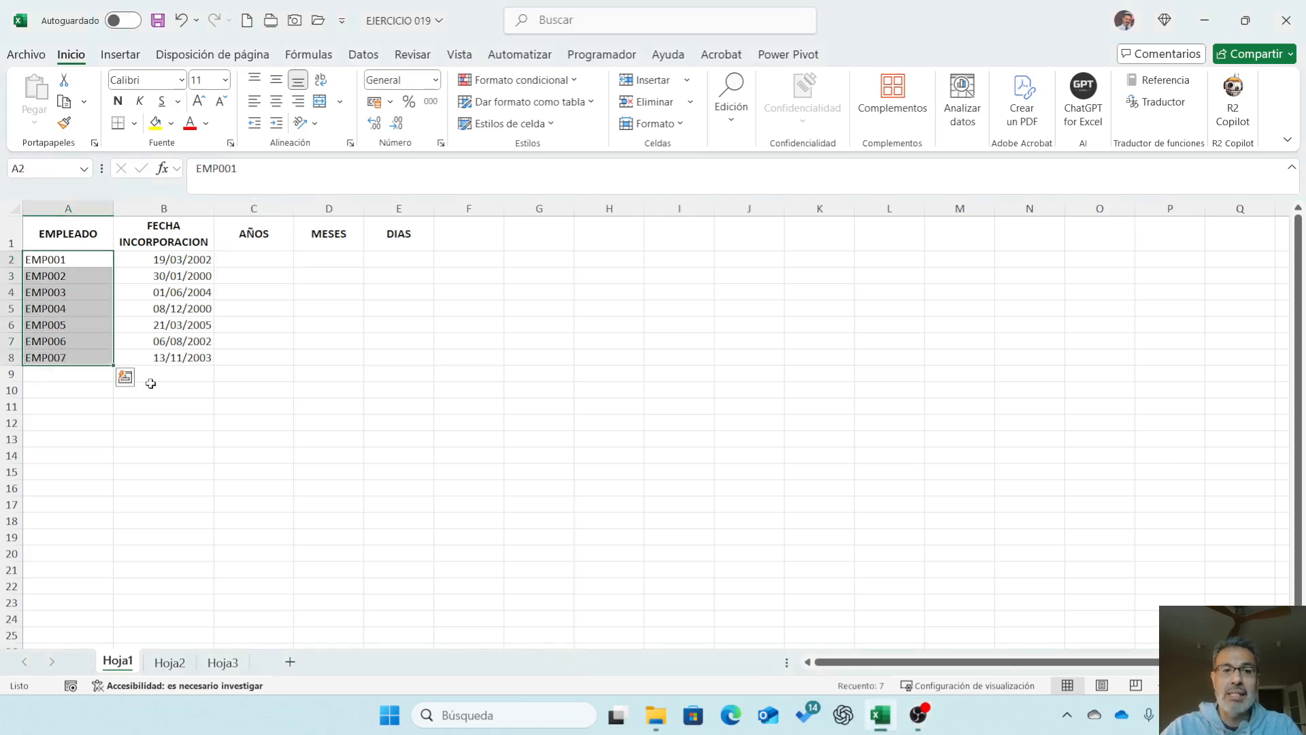
left_click_drag(187, 260, 182, 358)
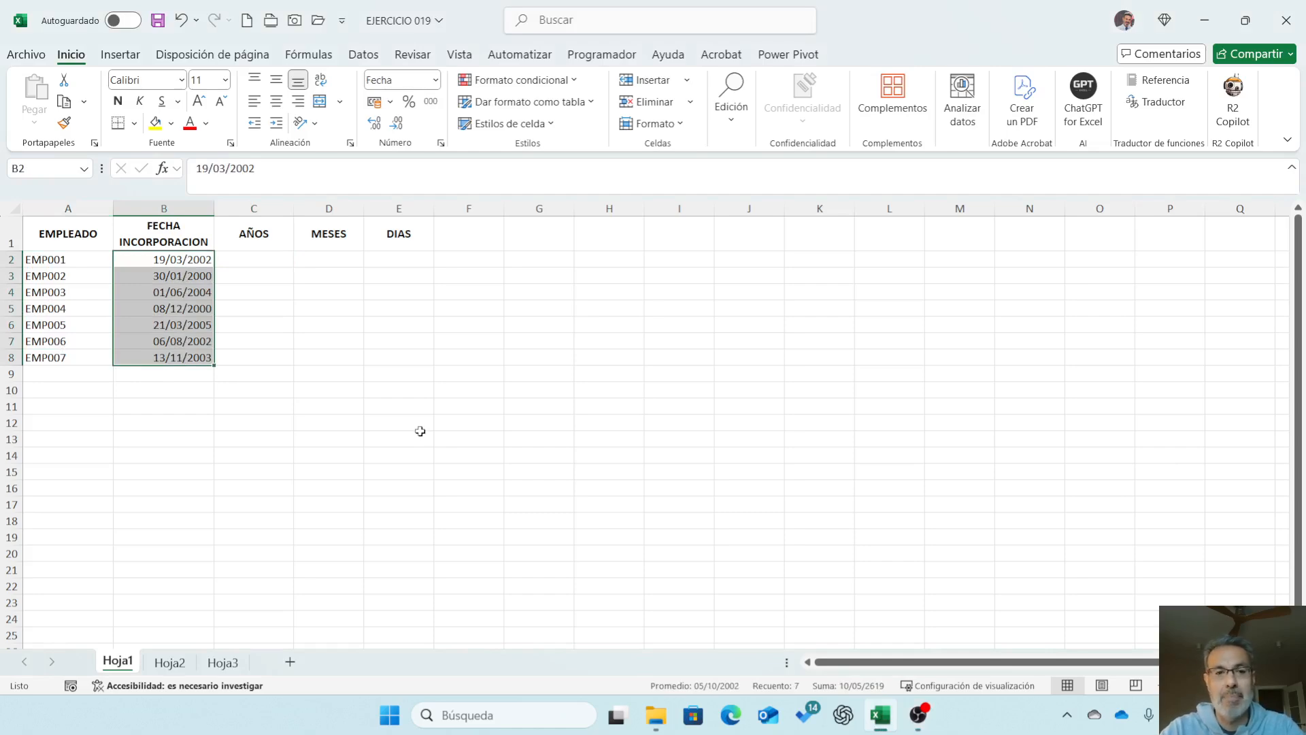
Enter =SIFECHA(B2;HOY();"Y") in C2 to calculate full years of service and fill it down through C8
left_click(274, 261)
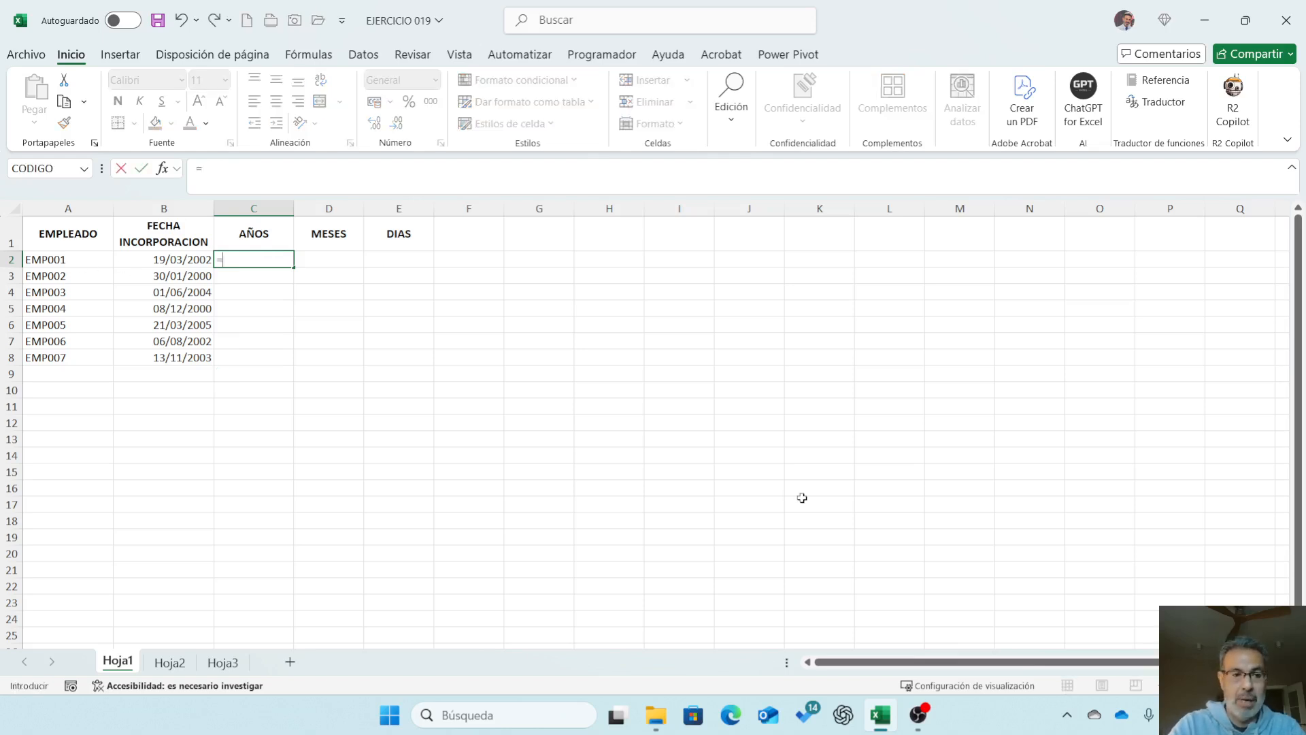
type("=sifecha(")
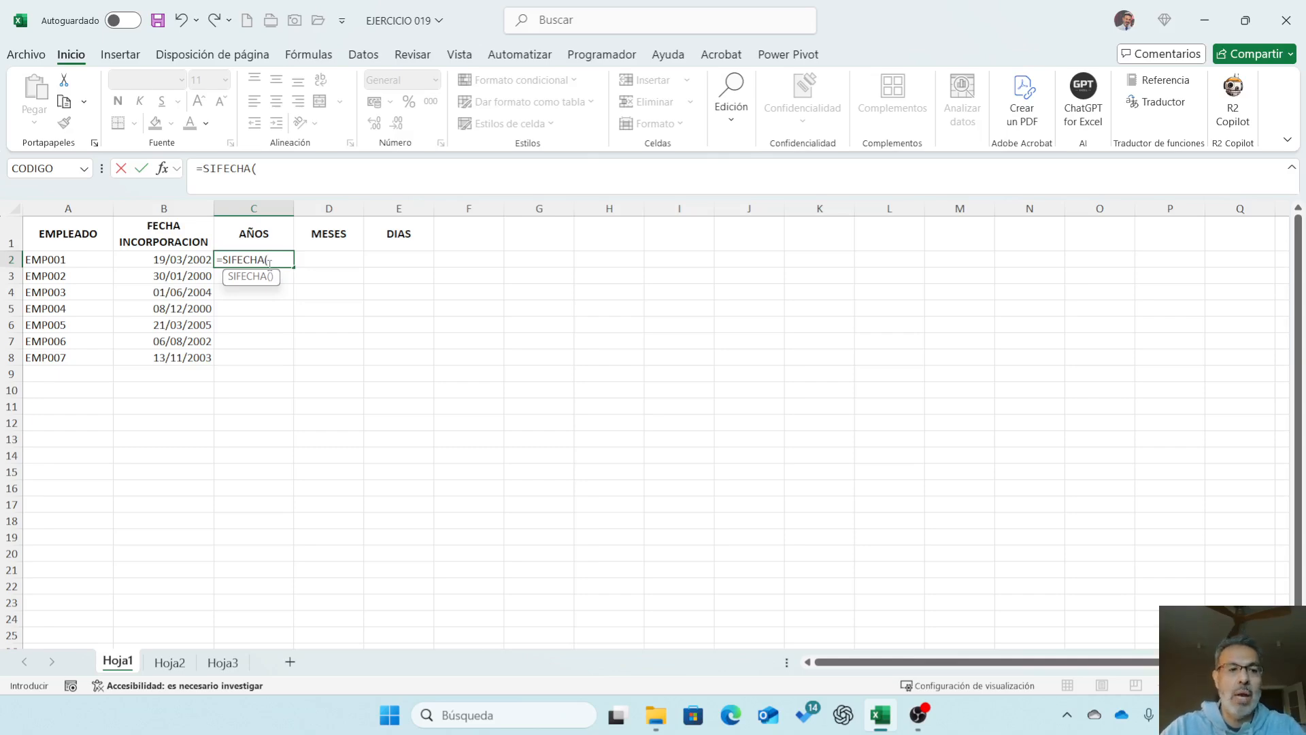
left_click(151, 262)
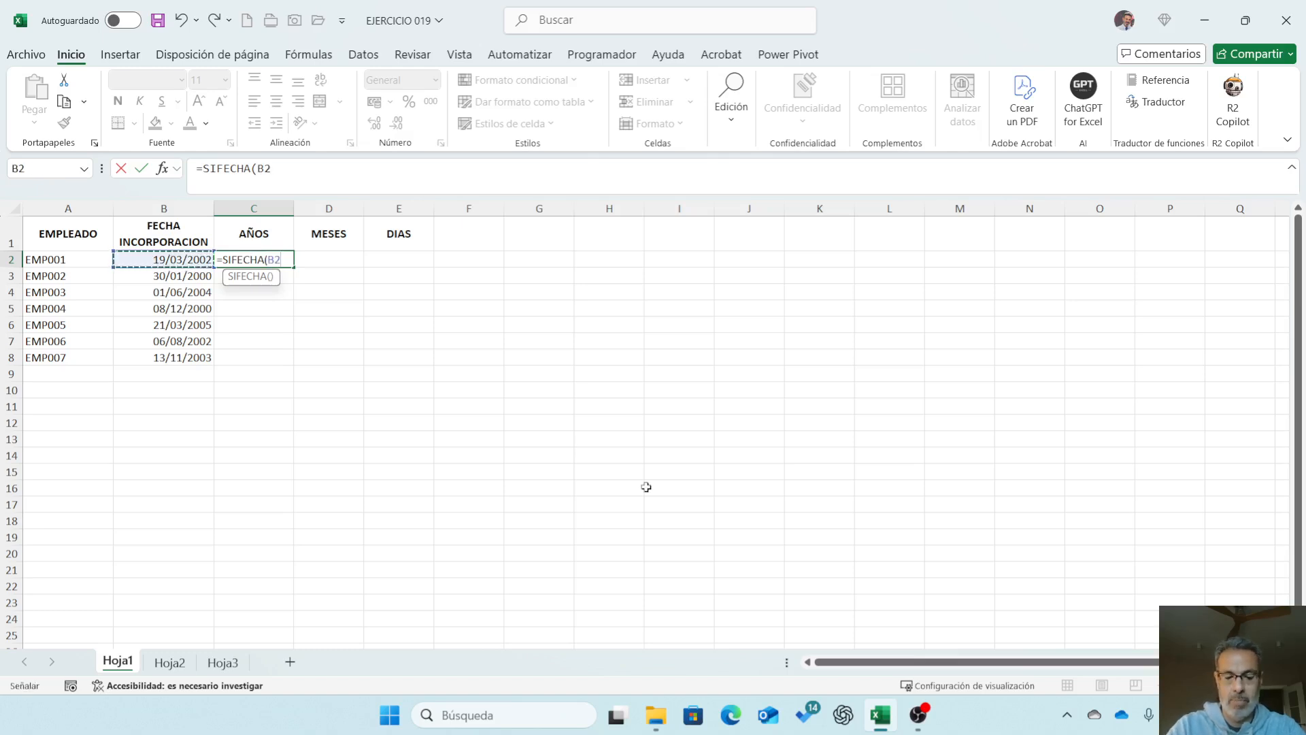
type(";")
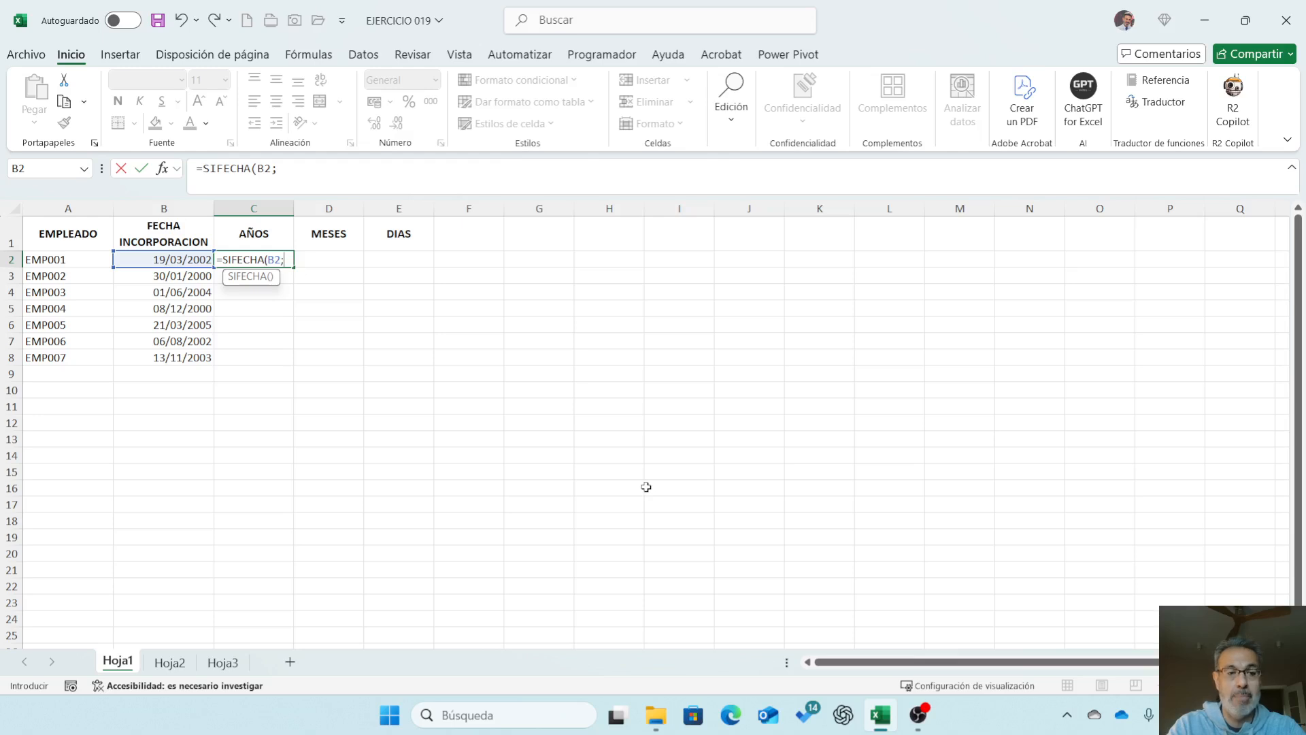
type("H")
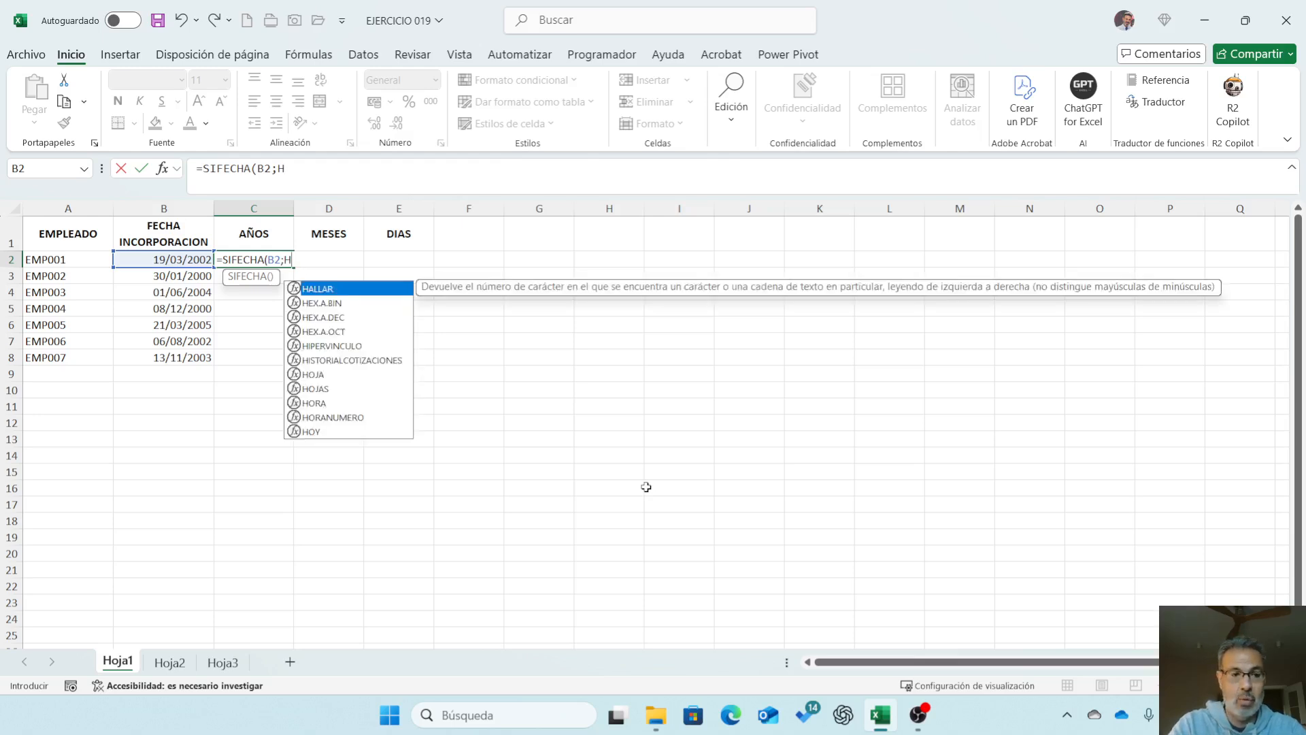
type("OY()")
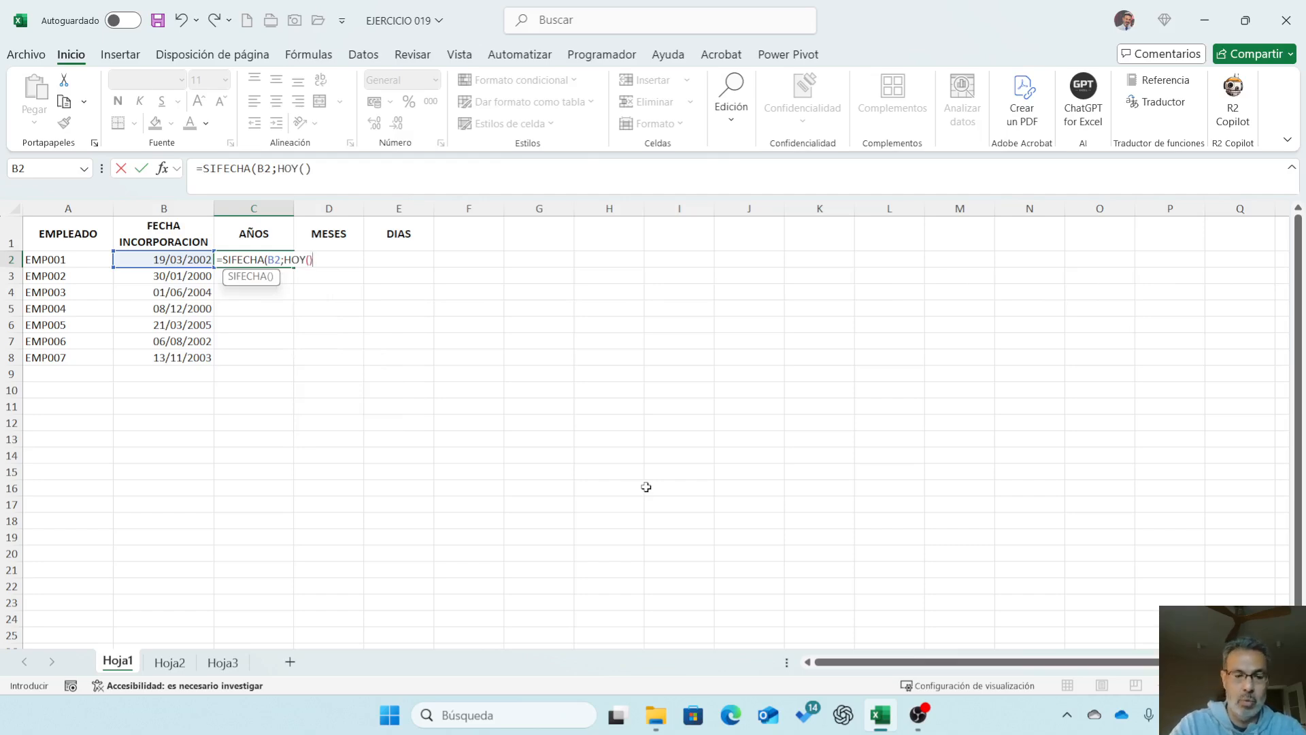
type(";")
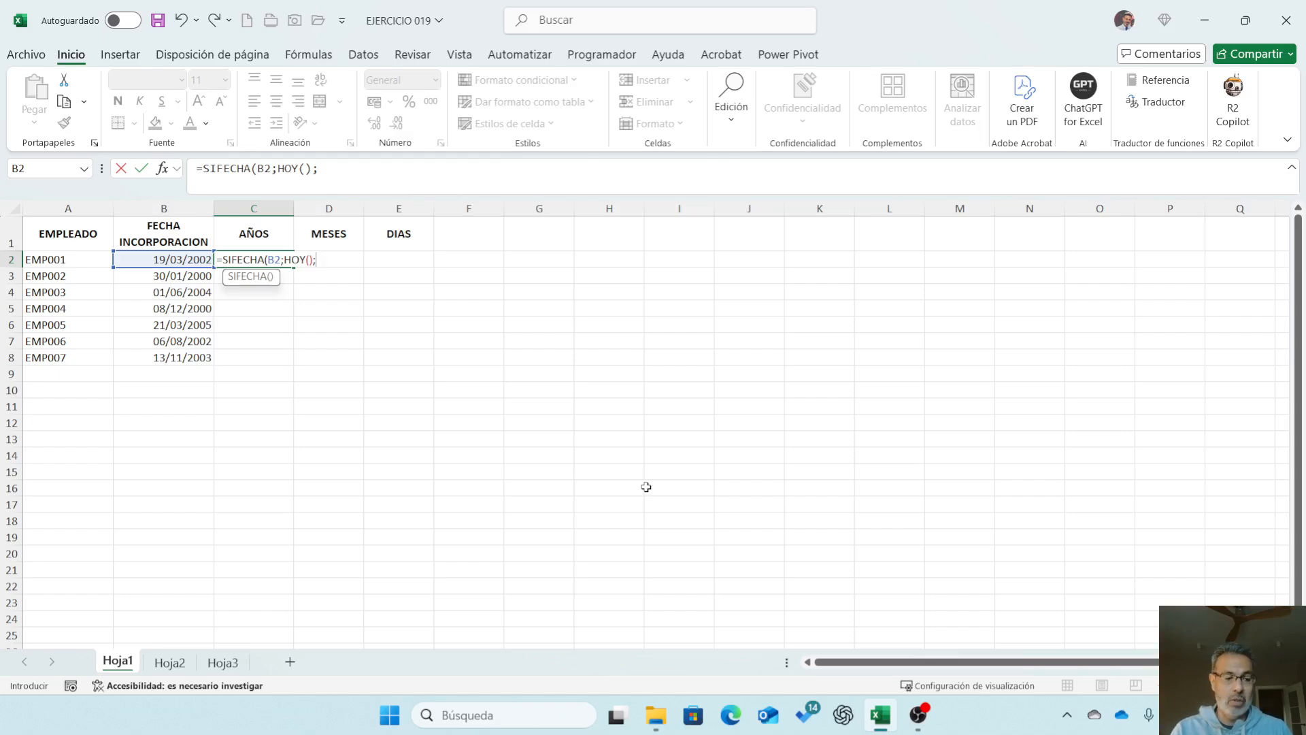
type("\"Y")
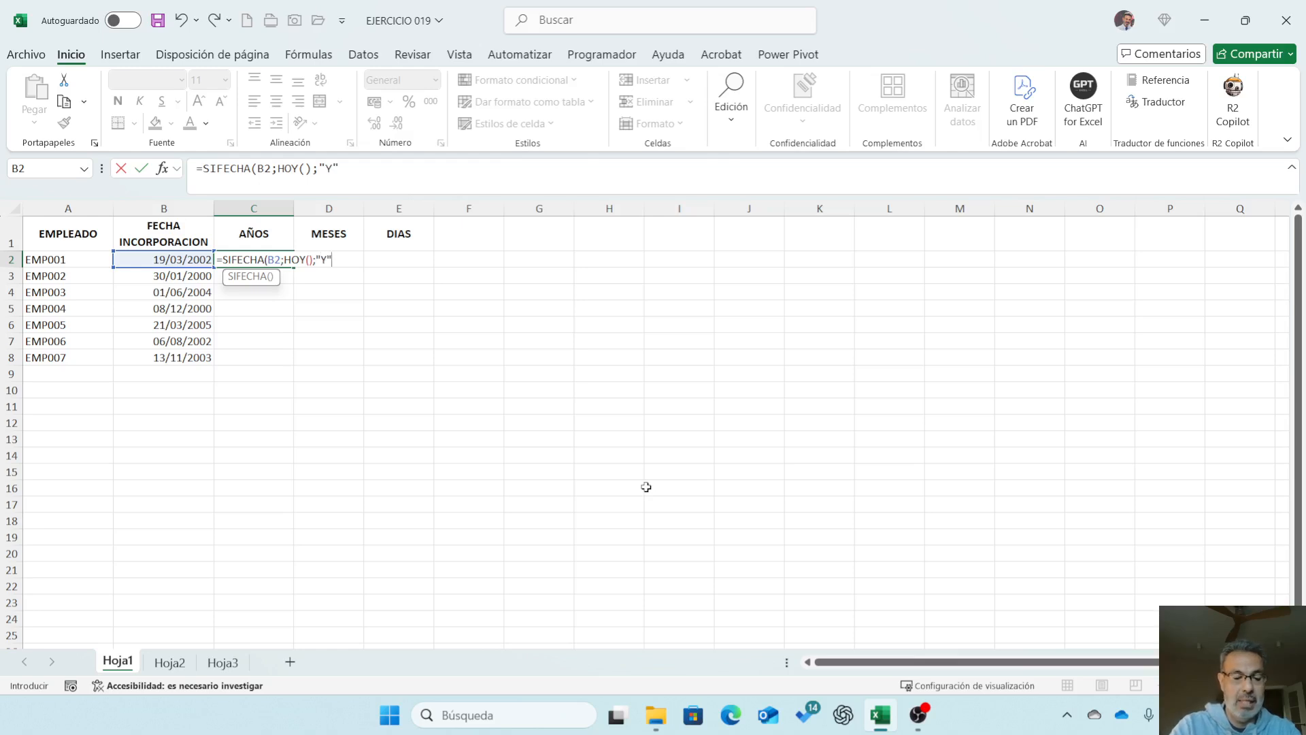
key("Return")
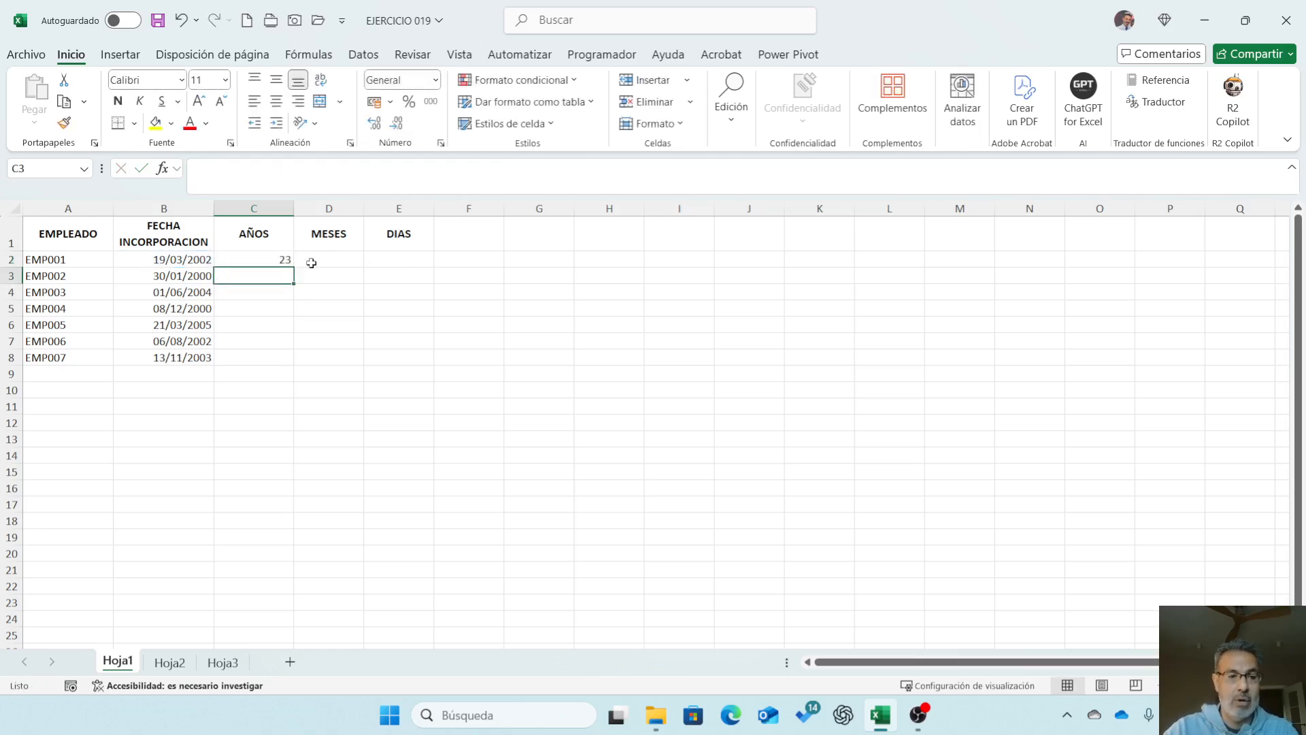
left_click(268, 256)
double_click(293, 267)
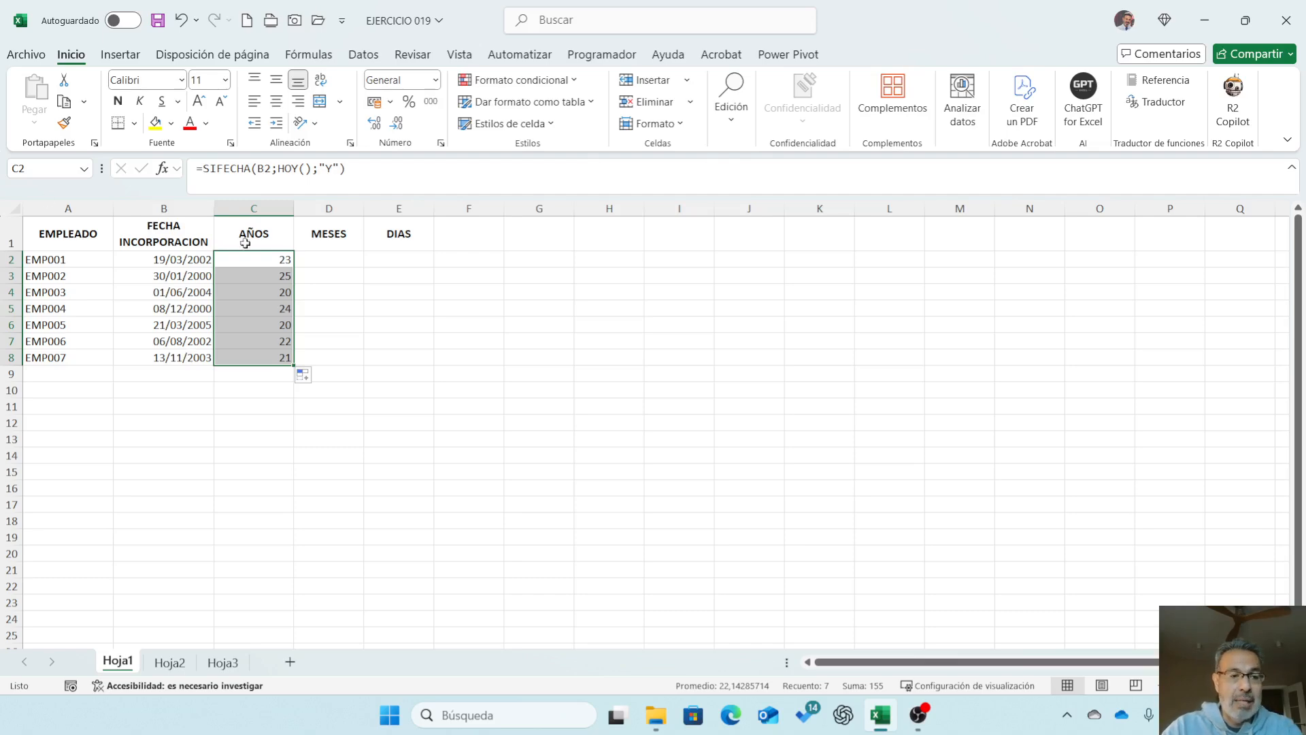
Change the unit in C2's SIFECHA formula to "M" for total months and fill it down through C8
double_click(264, 259)
left_click(329, 259)
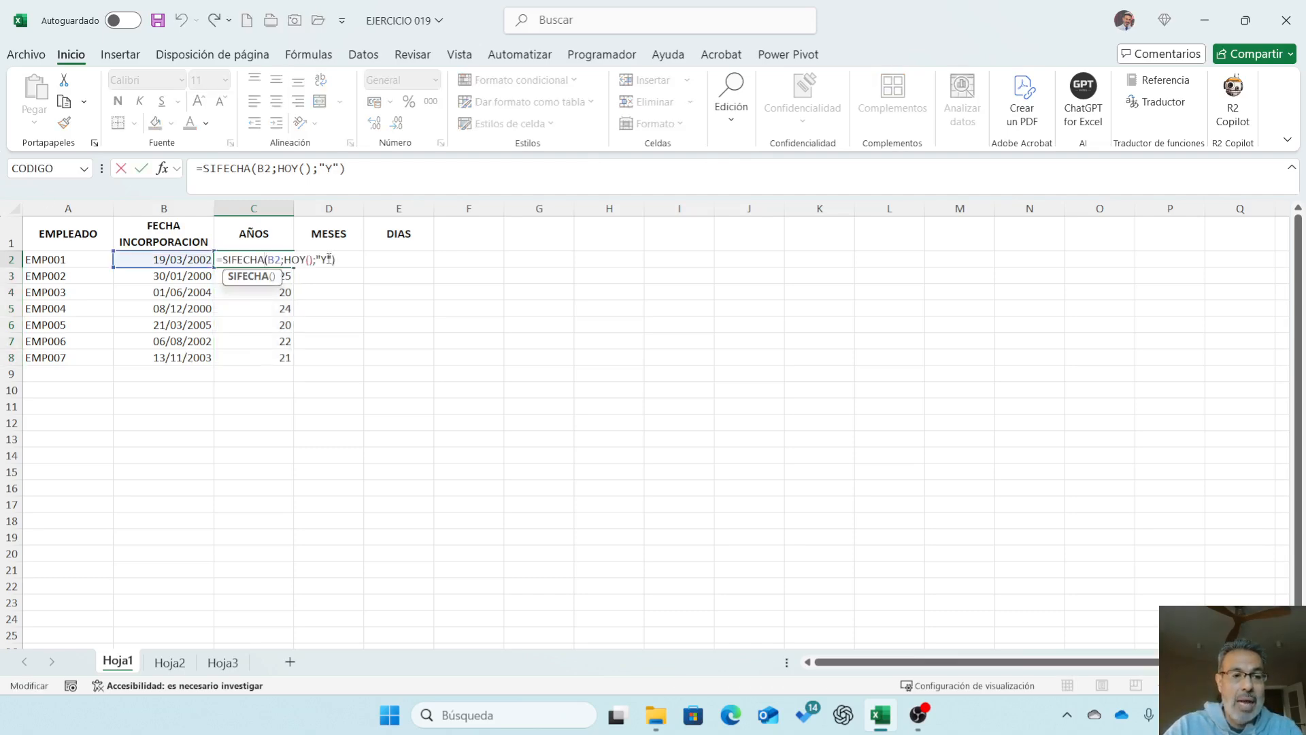
key("BackSpace")
type("M")
key("Return")
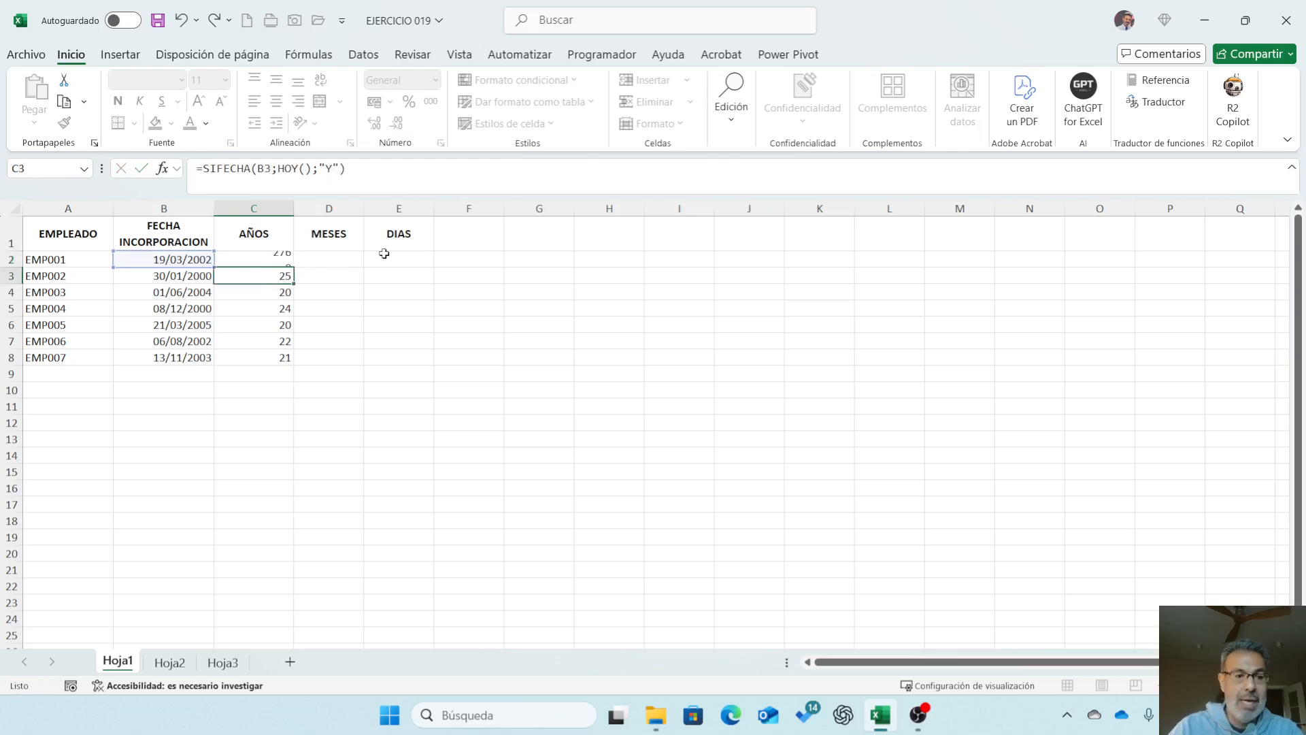
left_click(284, 260)
double_click(291, 264)
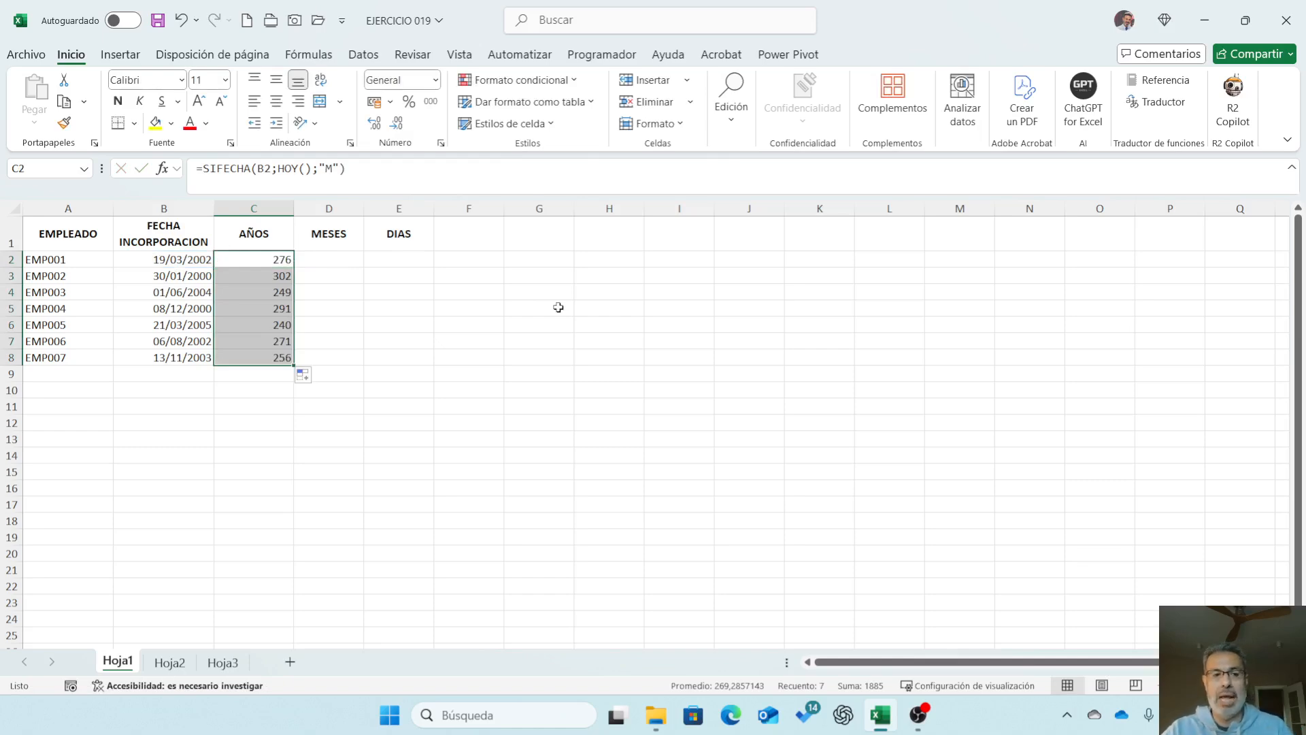
Change the unit in C2's SIFECHA formula to "D" for total days and fill it down through C8
double_click(256, 262)
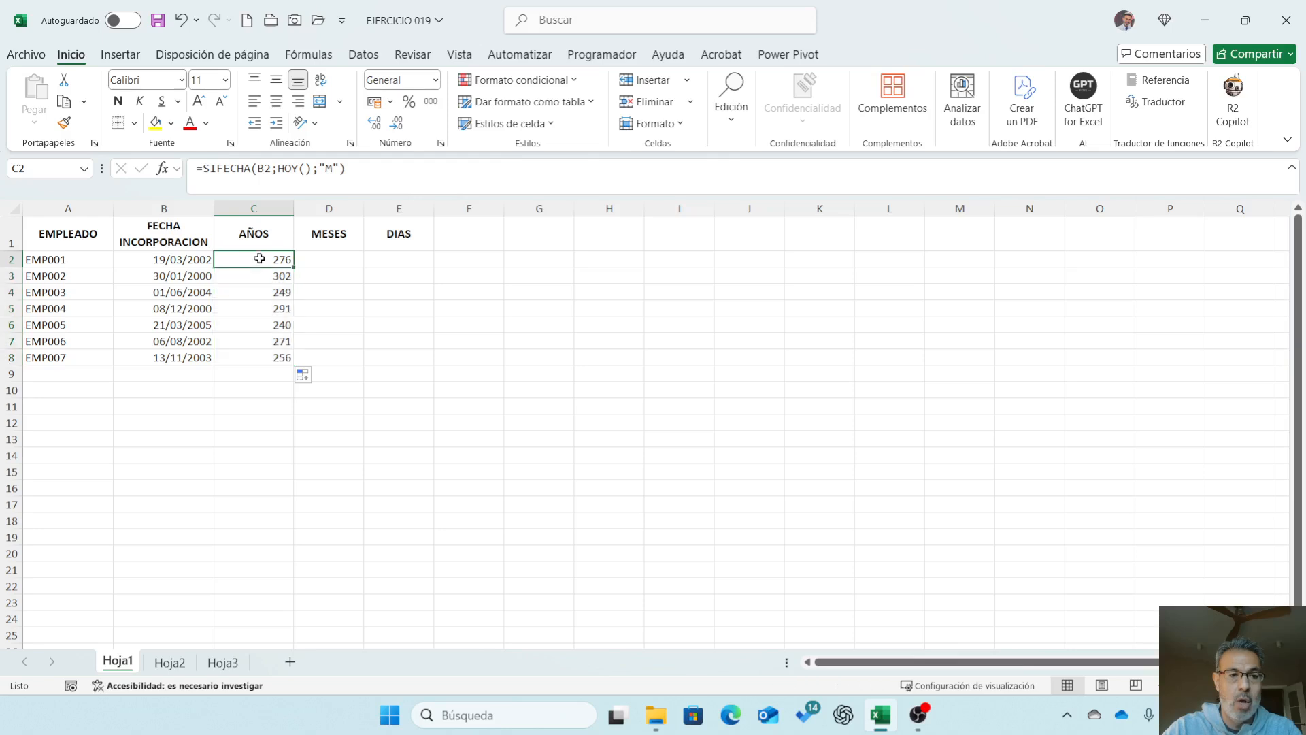
left_click(330, 260)
key("BackSpace")
type("D")
key("Return")
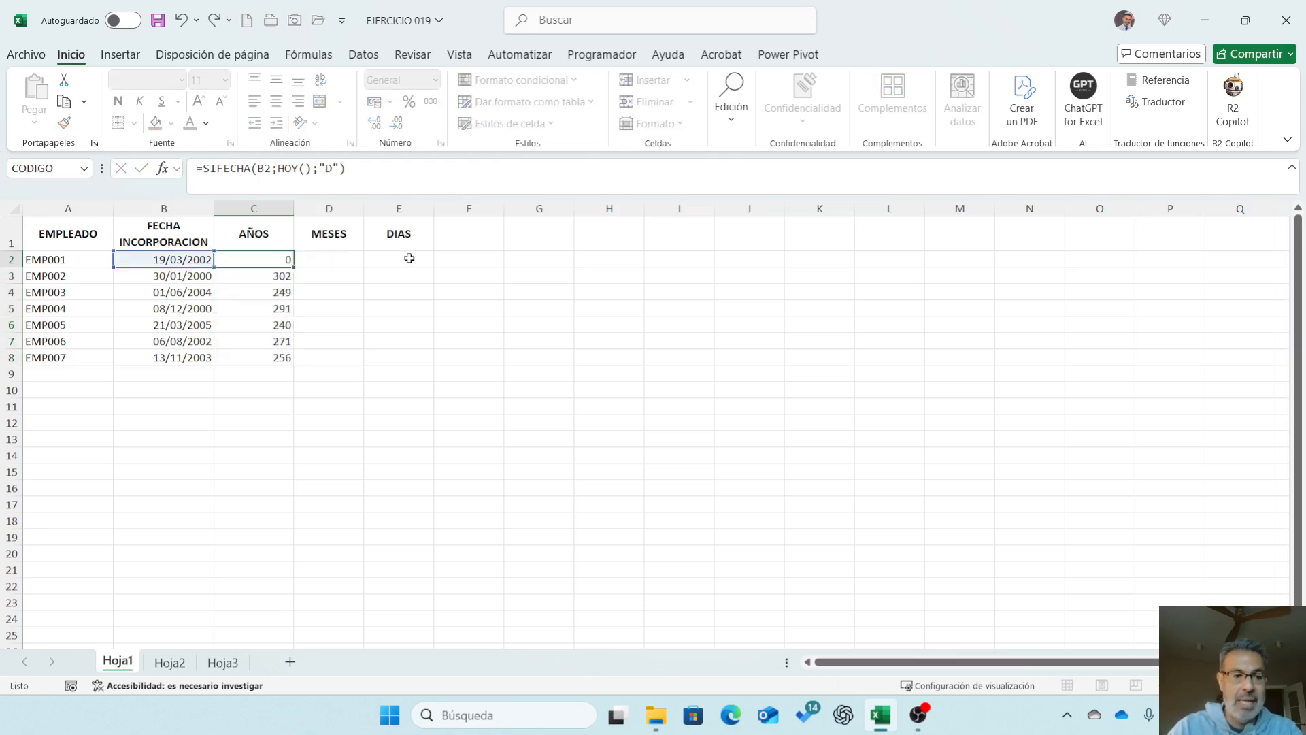
left_click(283, 260)
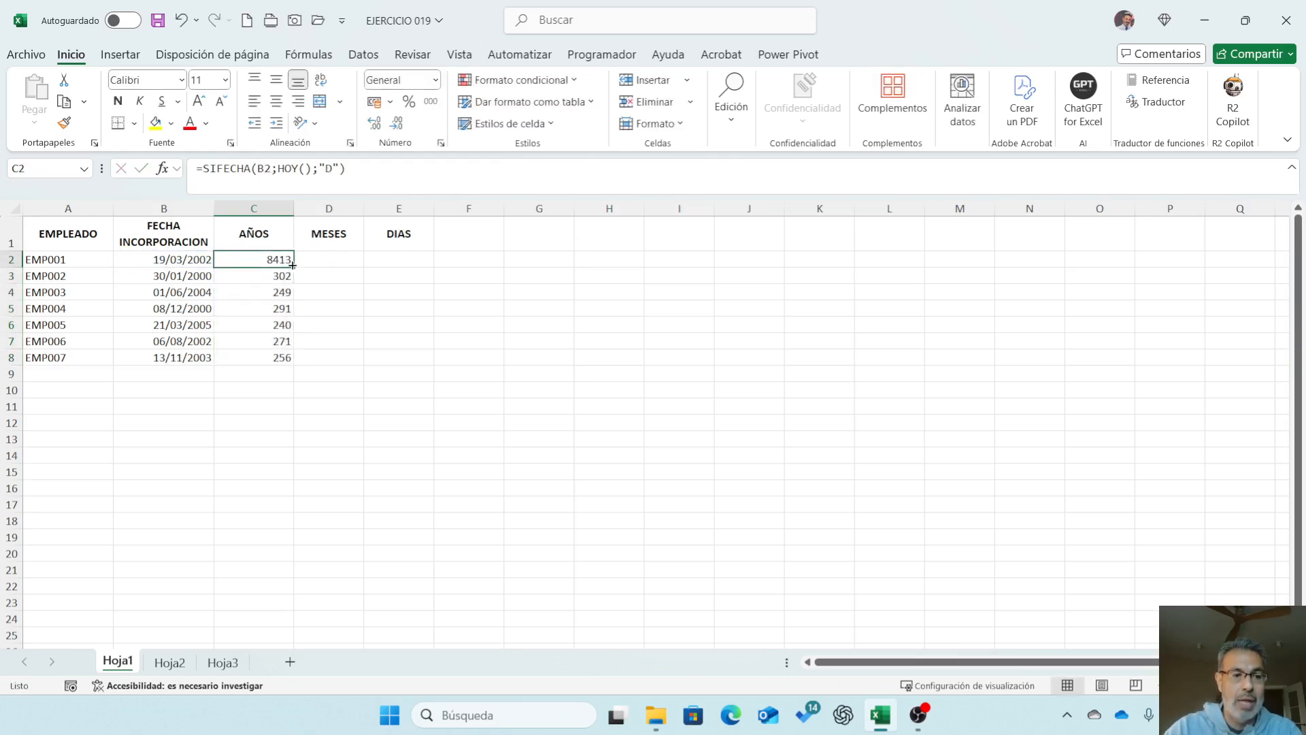
double_click(292, 264)
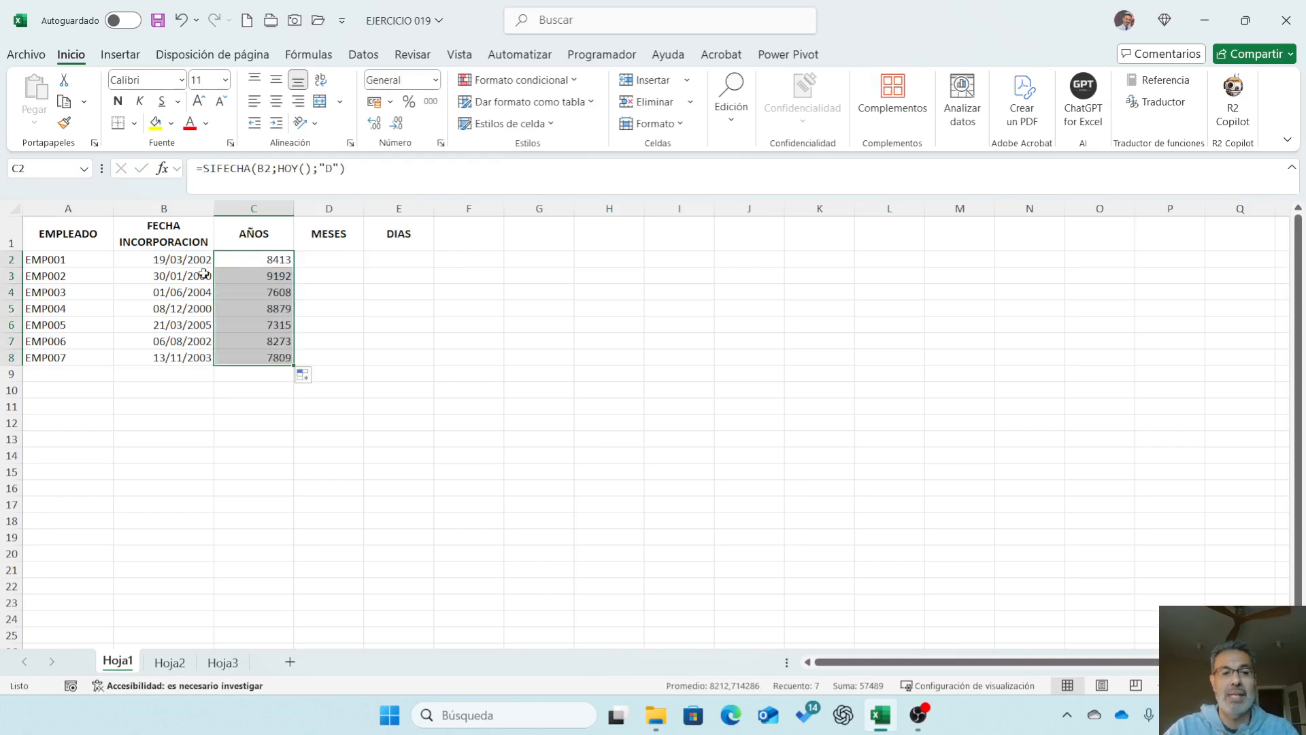
Set the unit in C2's SIFECHA formula back to "Y" and refill the AÑOS column through C8
double_click(257, 260)
left_click(328, 259)
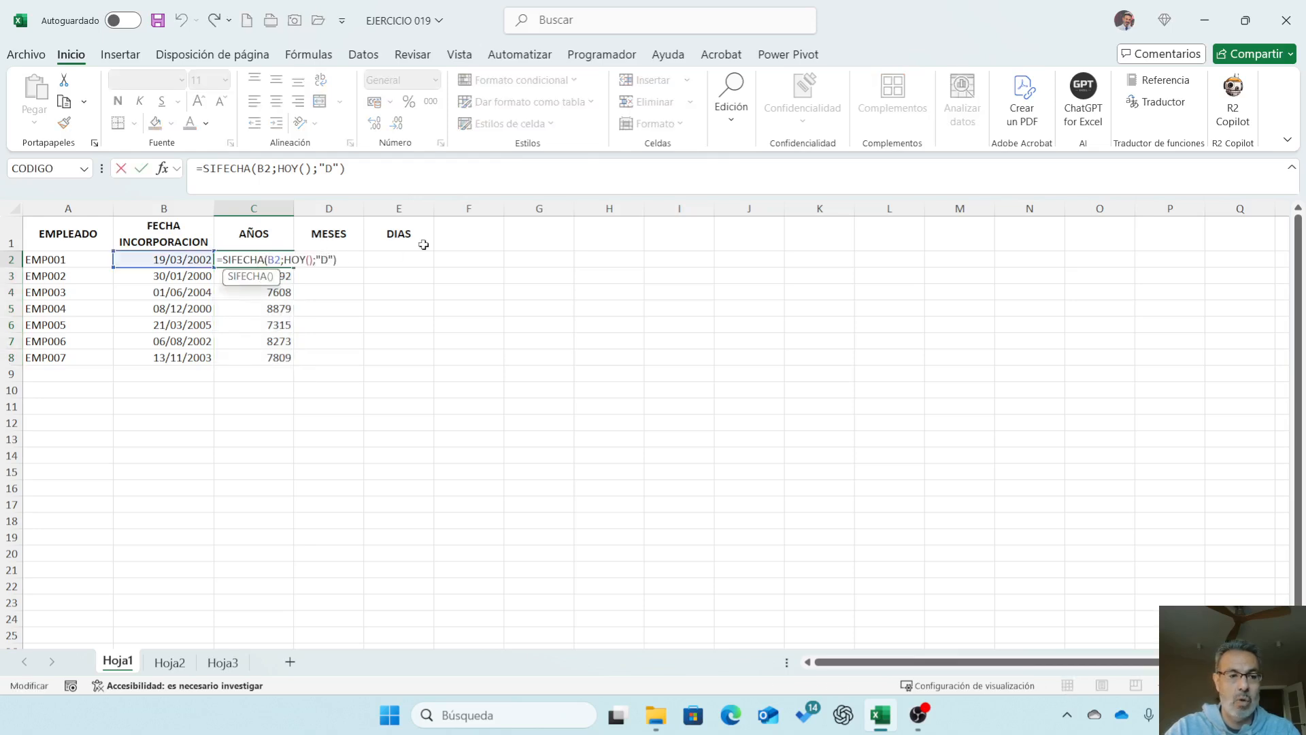
key("BackSpace")
type("Y")
key("Return")
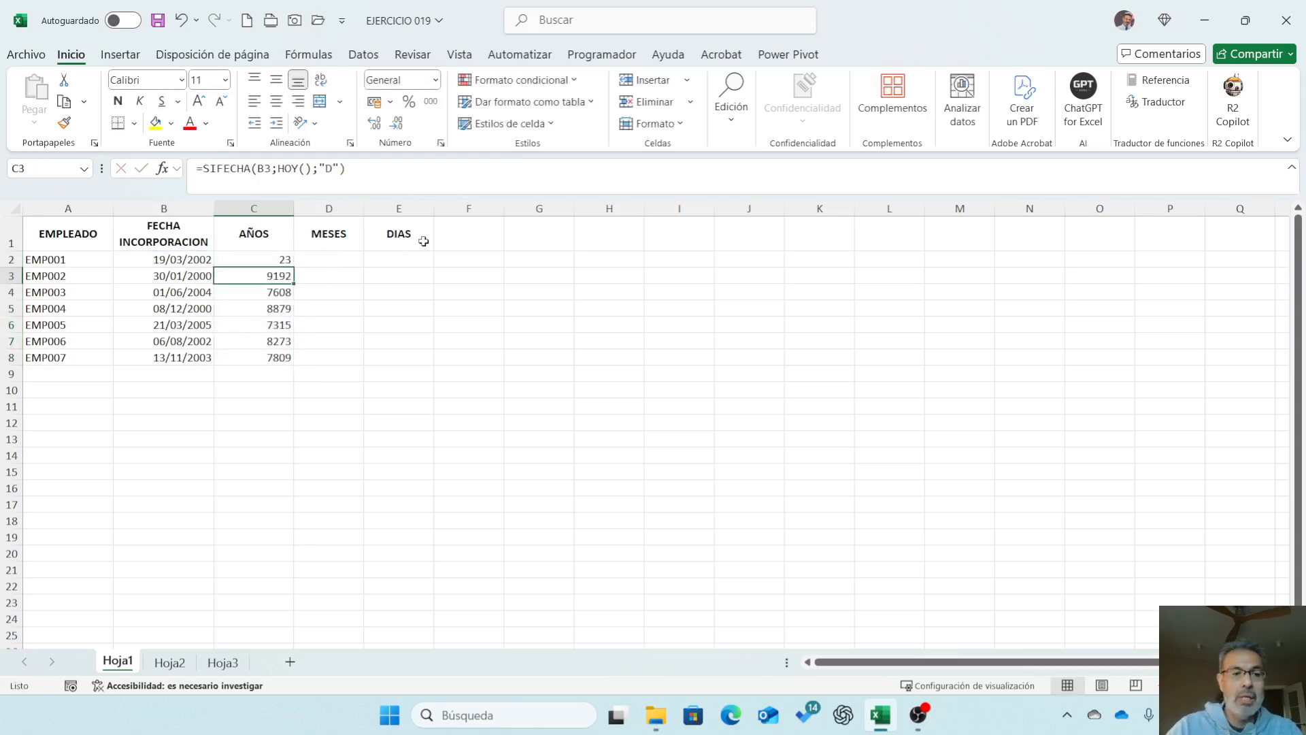
left_click(281, 258)
double_click(294, 267)
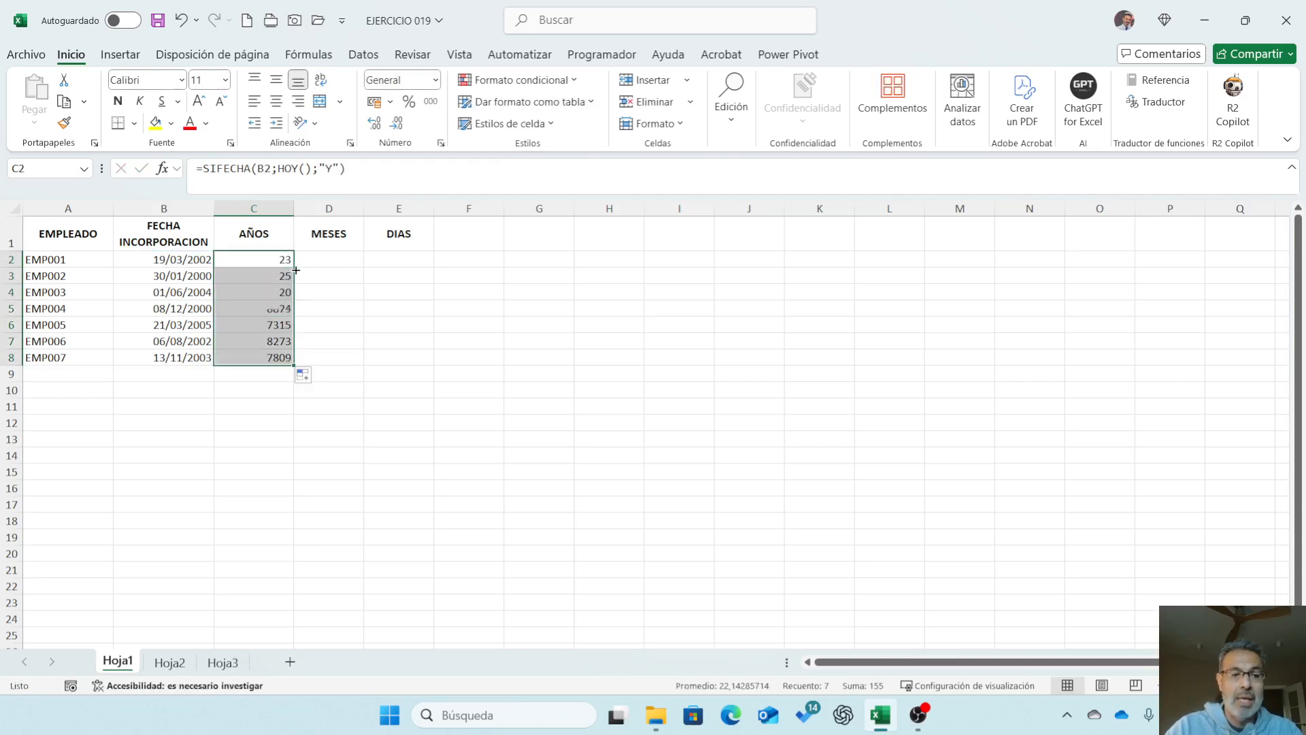
Enter =SIFECHA(B2;HOY();"YM") in D2 to calculate the months remaining beyond the full years
left_click(279, 257)
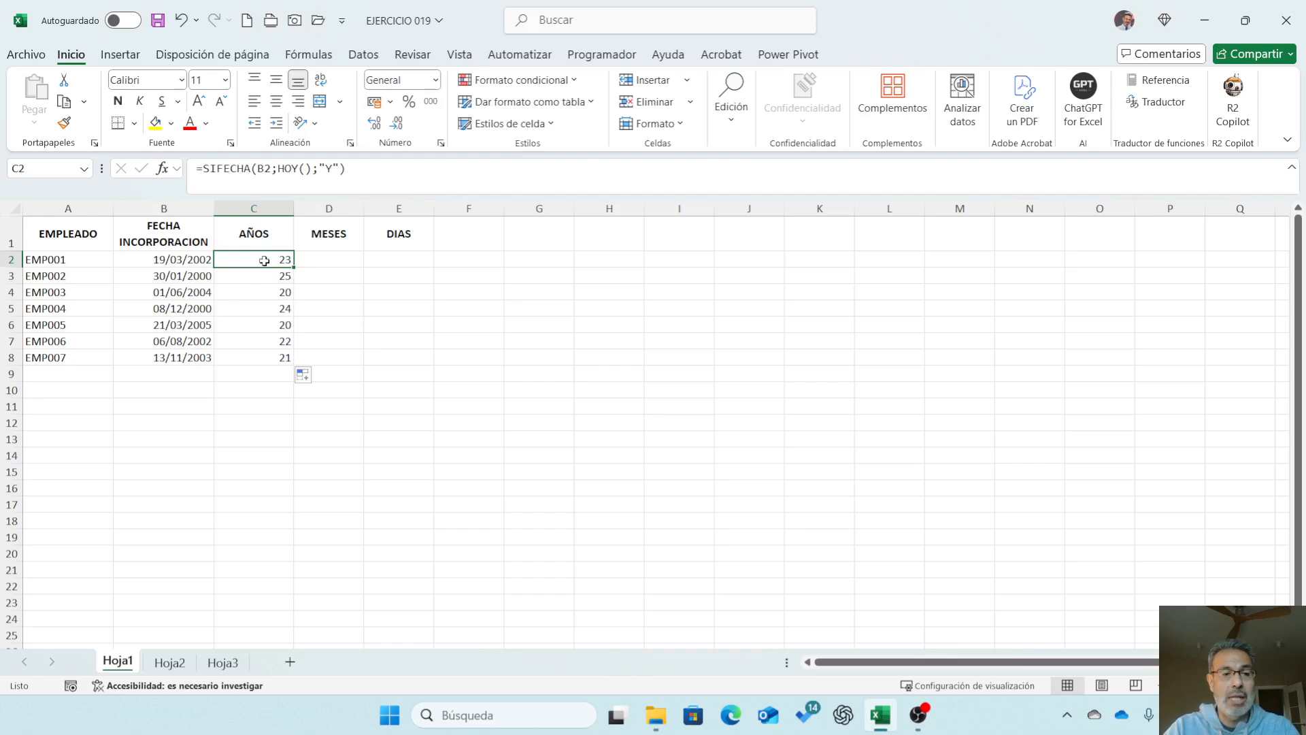
left_click(311, 260)
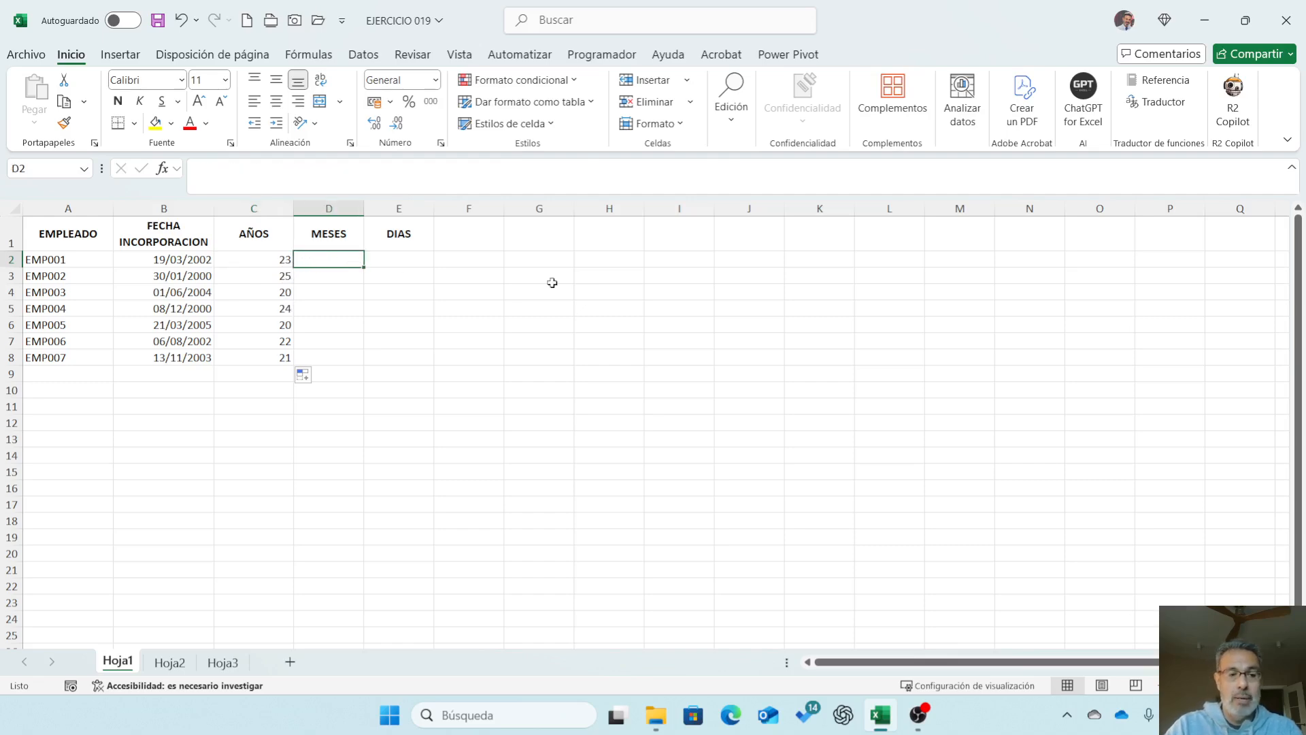
type("=SIF")
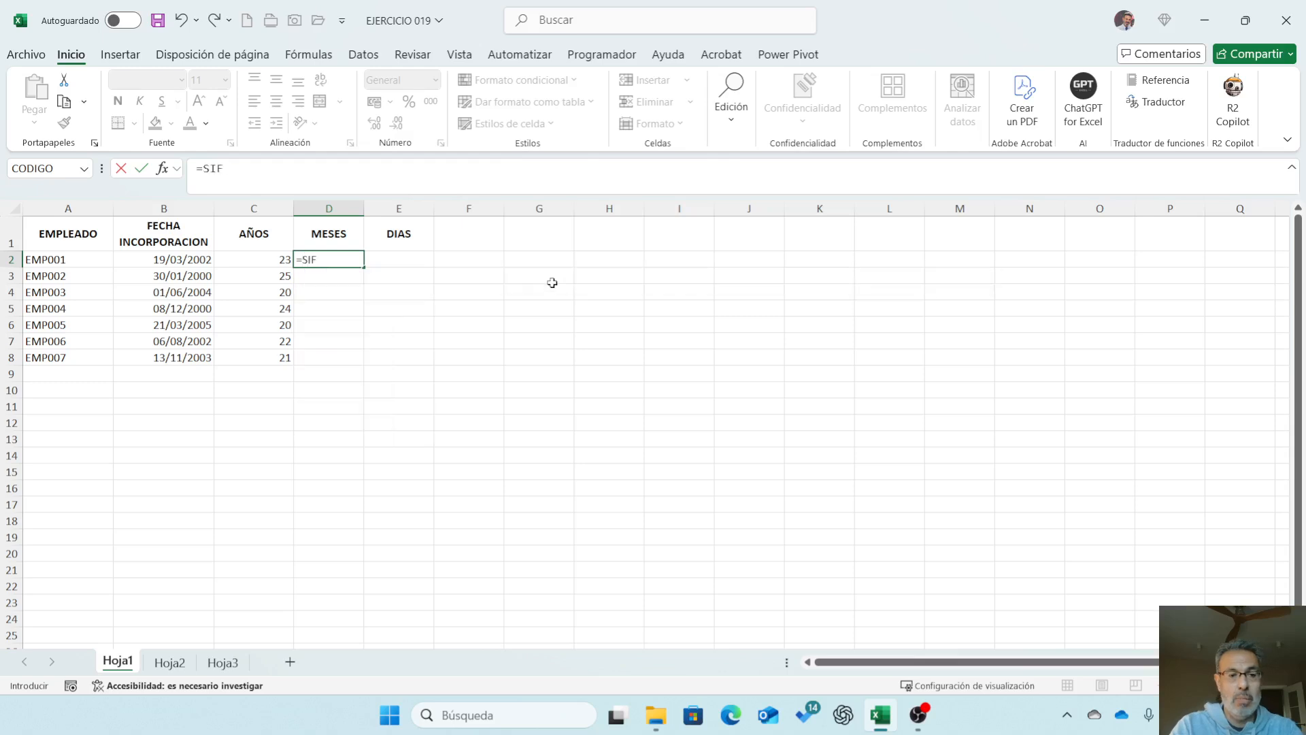
type("ECHA(")
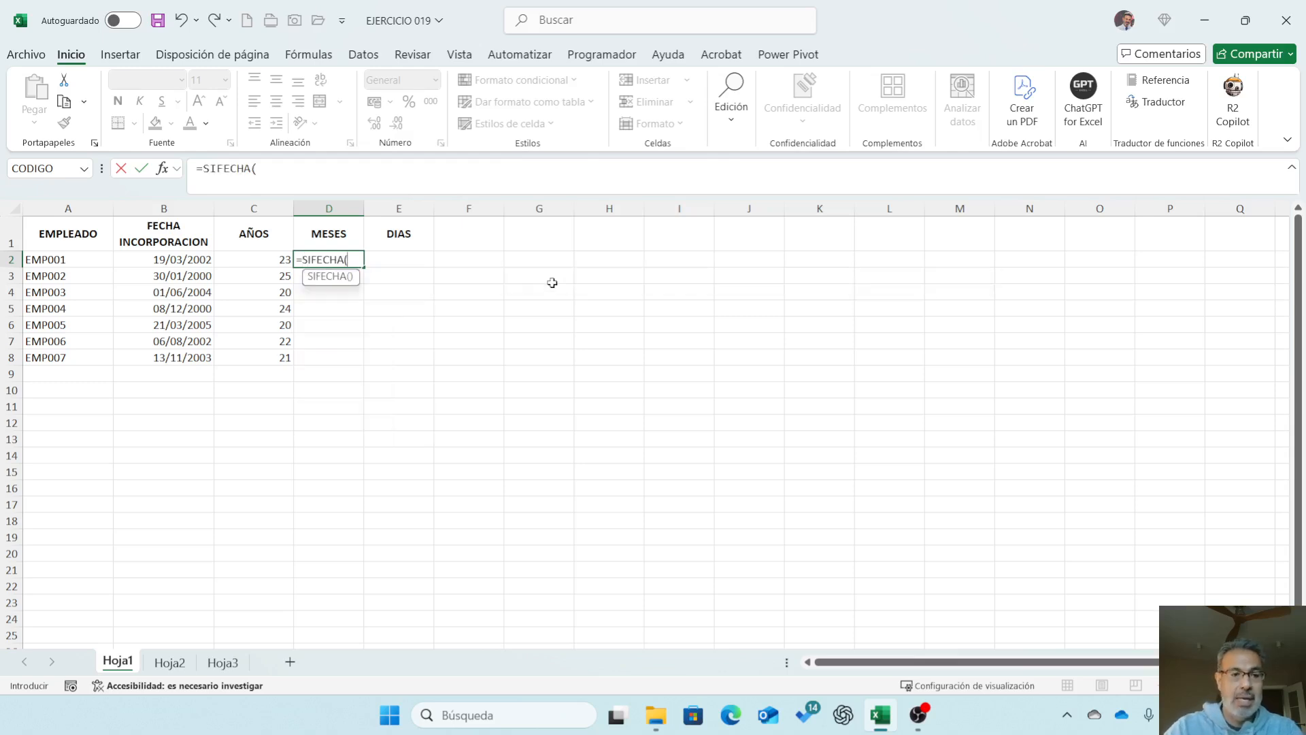
left_click(133, 259)
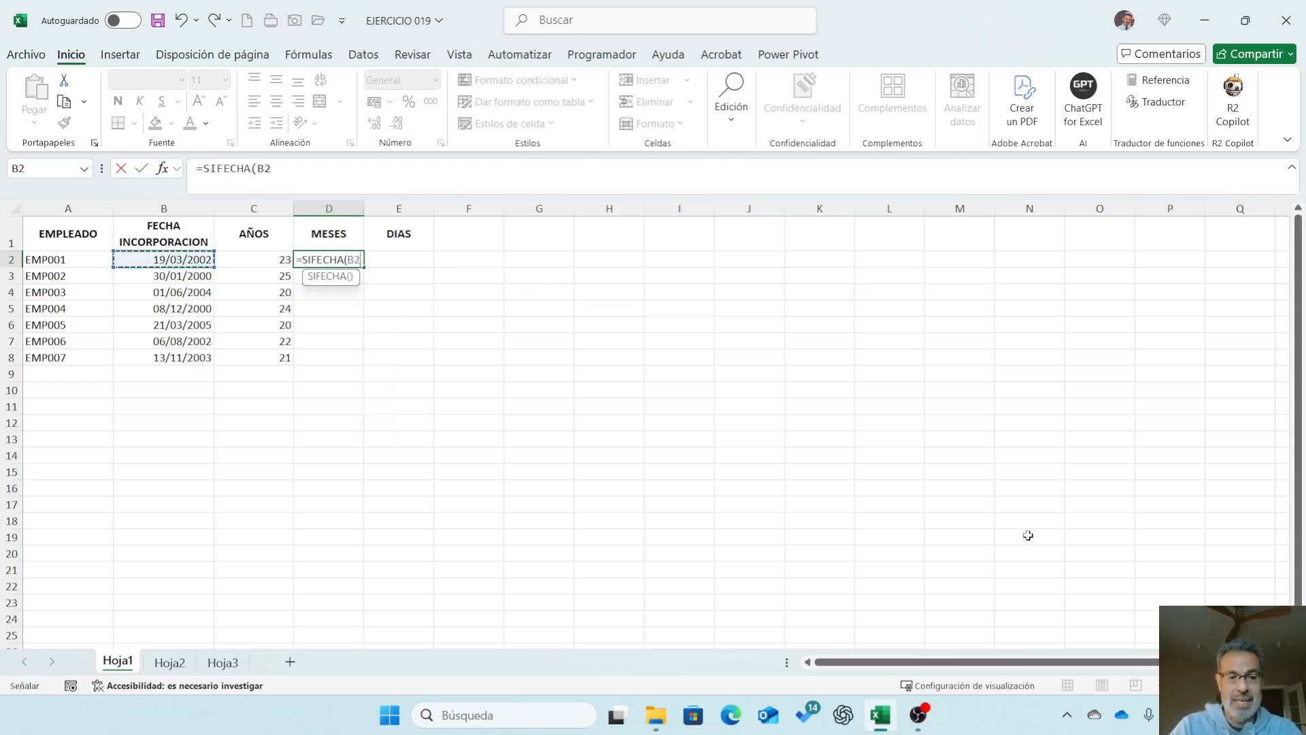
type(";")
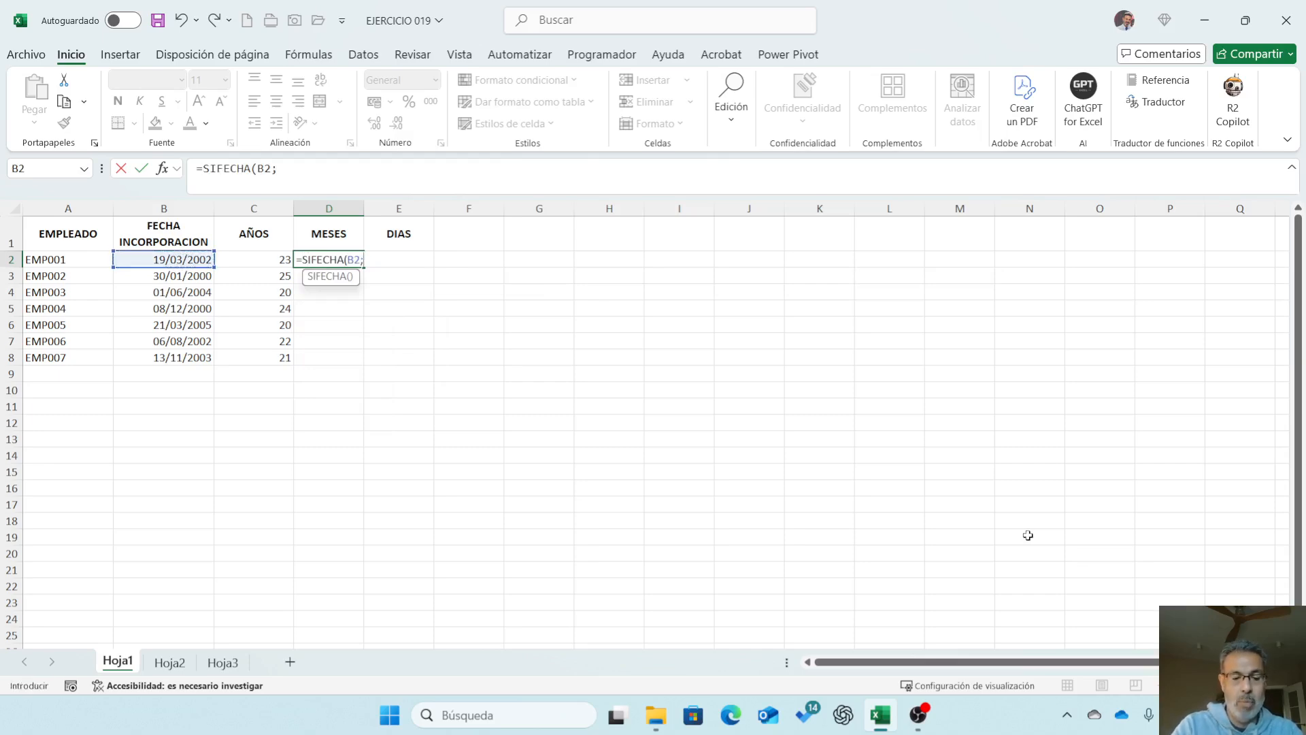
type("HOY()")
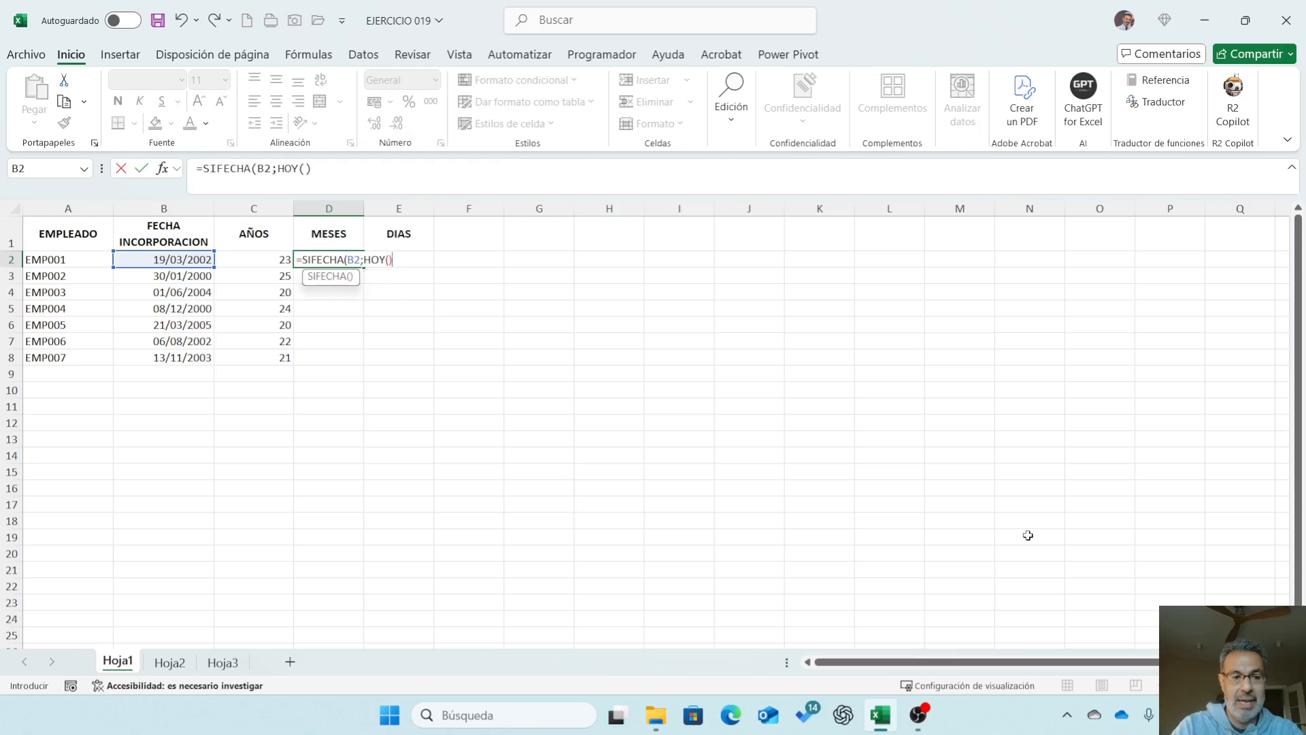
type(";")
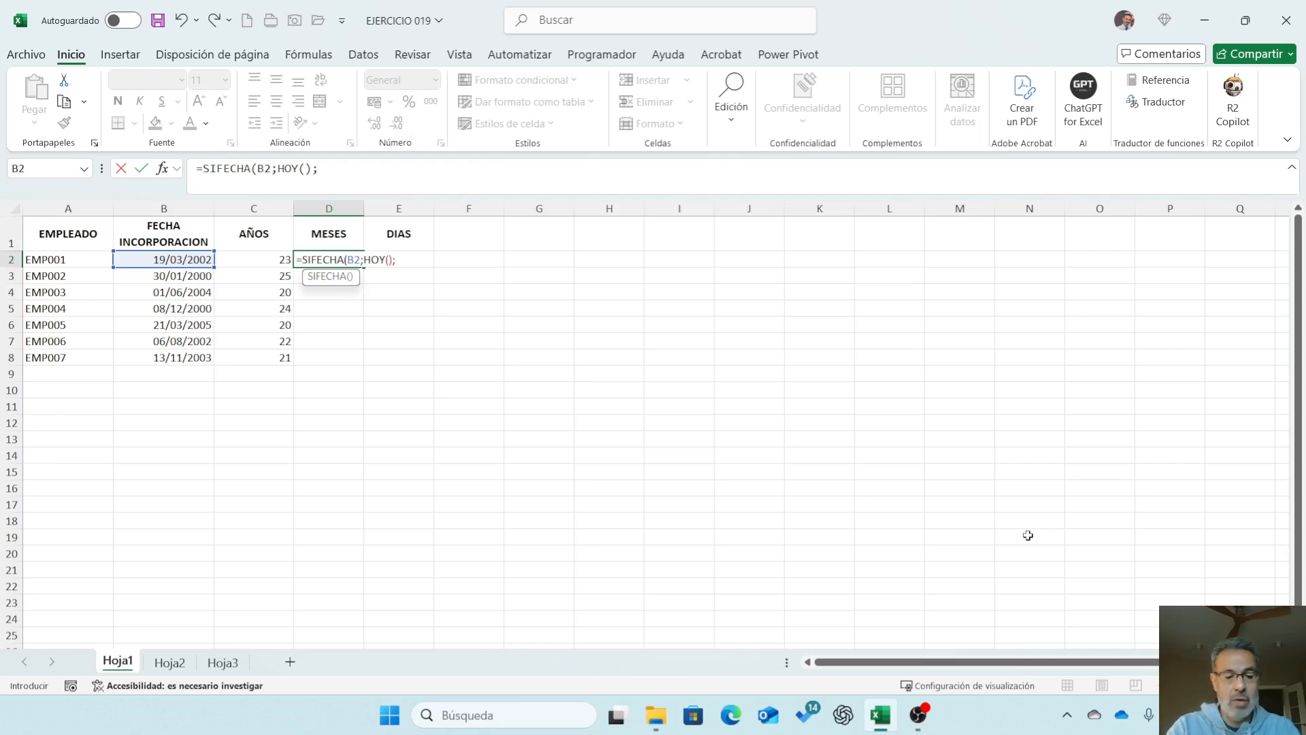
type("YM")
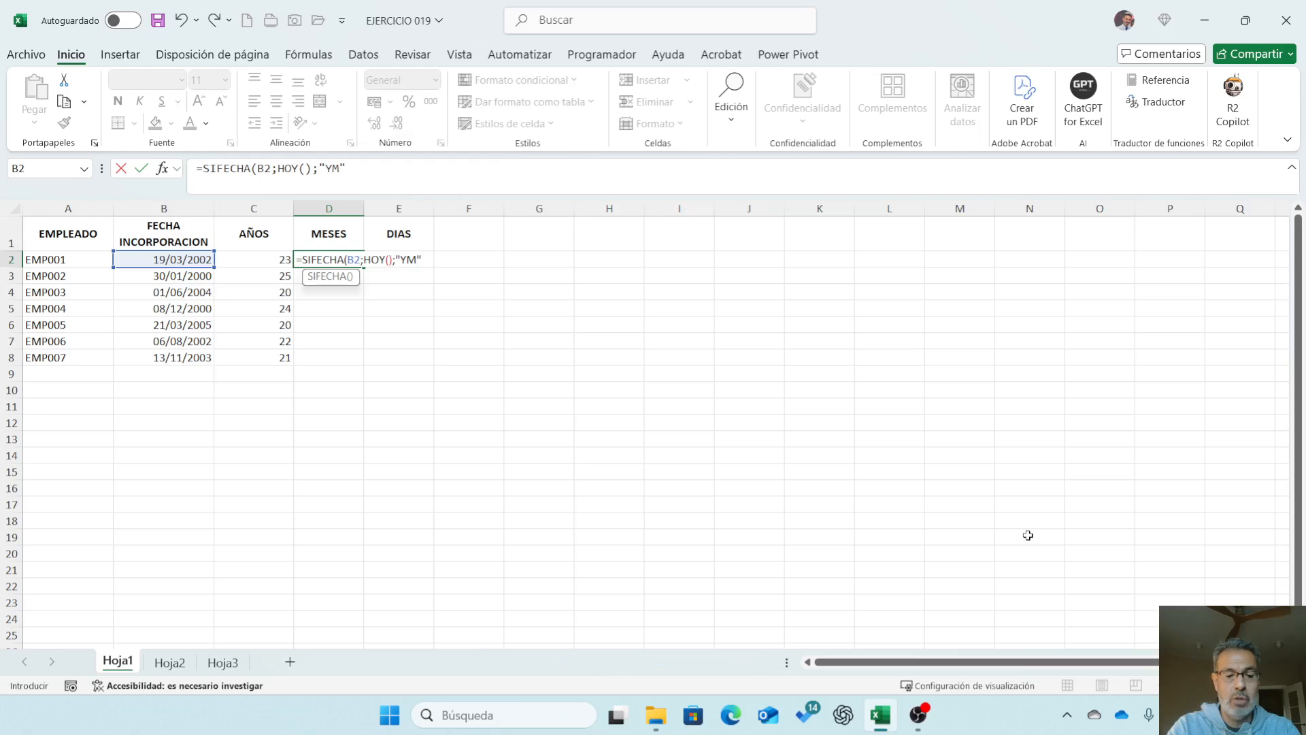
type("\")")
key("Return")
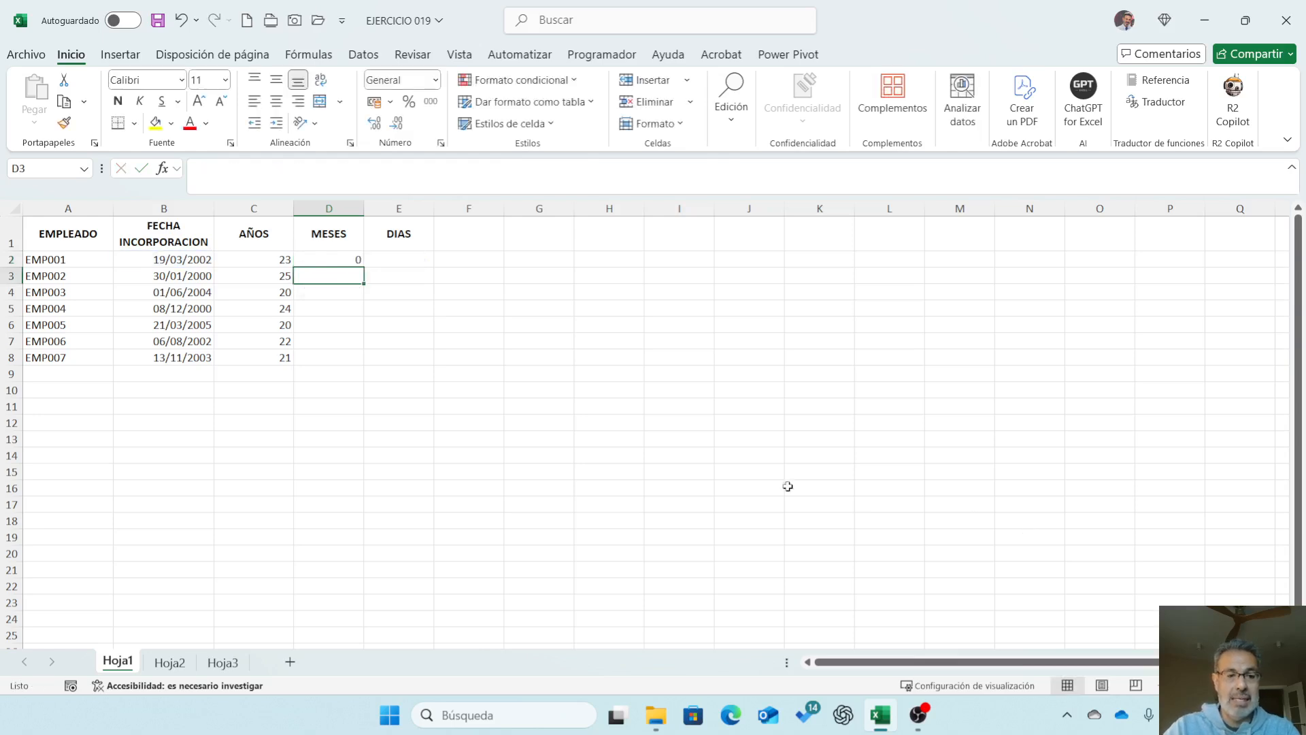
Fill the MESES formula from D2 down through D8 for all employees
left_click(348, 256)
double_click(364, 268)
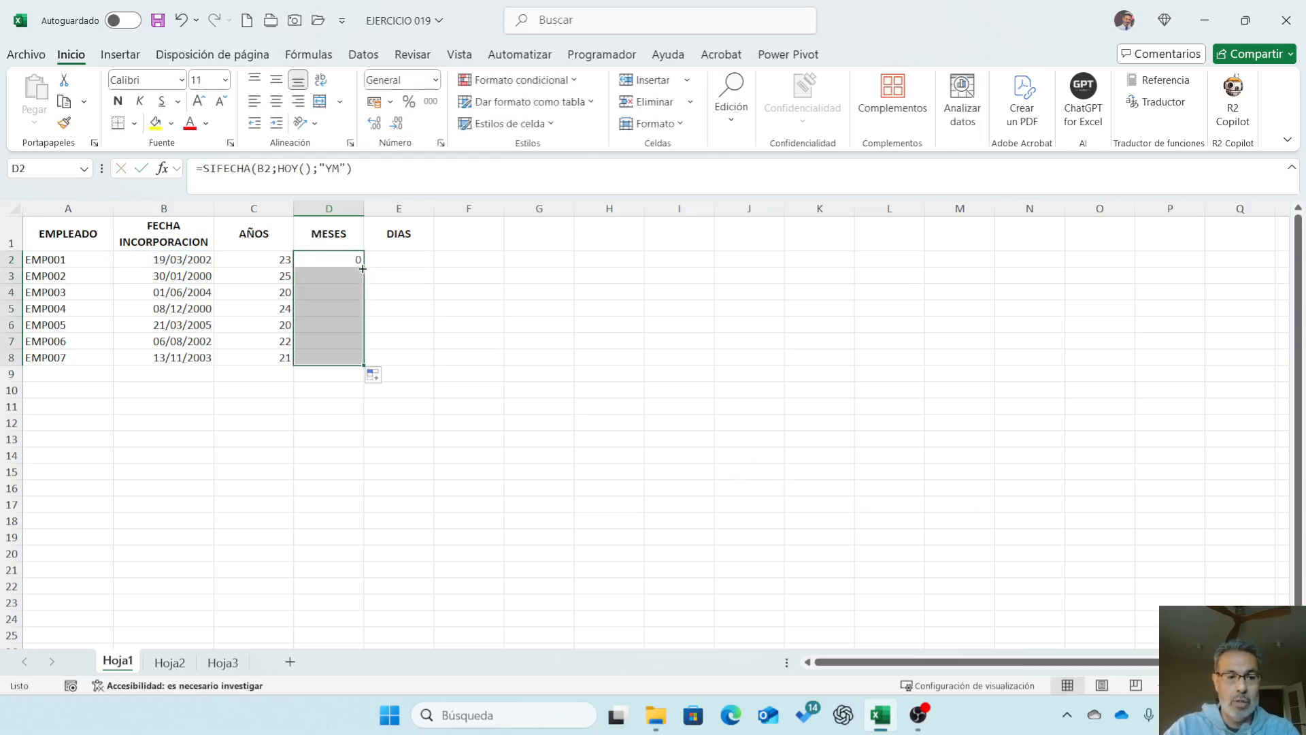
left_click(353, 262)
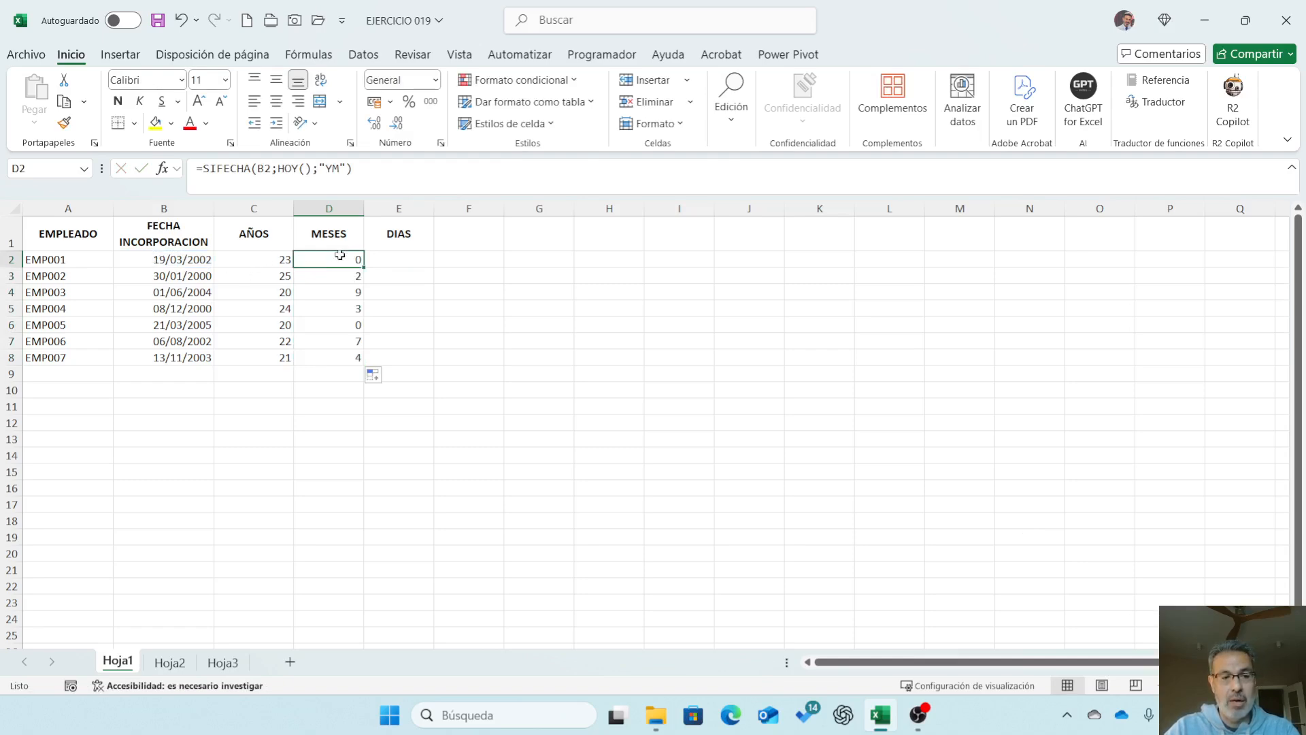
left_click(271, 280)
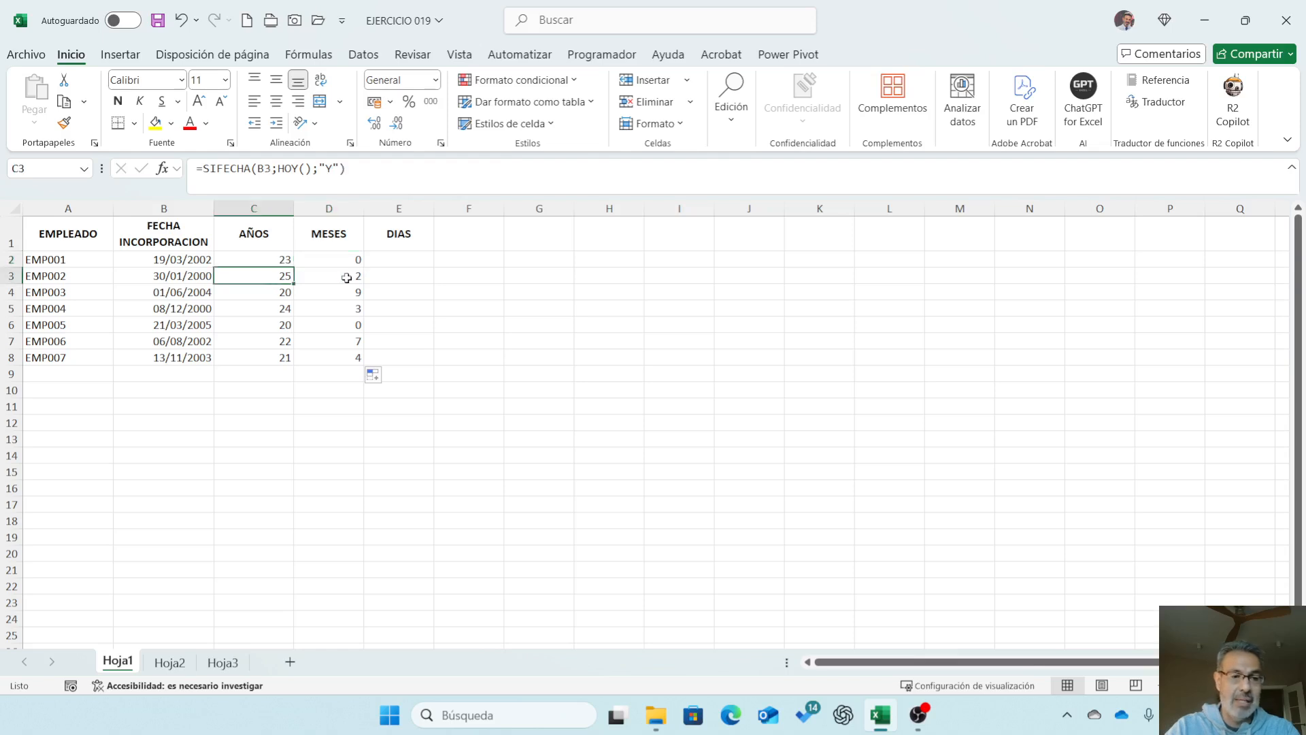
Enter =SIFECHA(B2;HOY();"MD") in E2 to calculate the days remaining beyond the full years and months
left_click(271, 294)
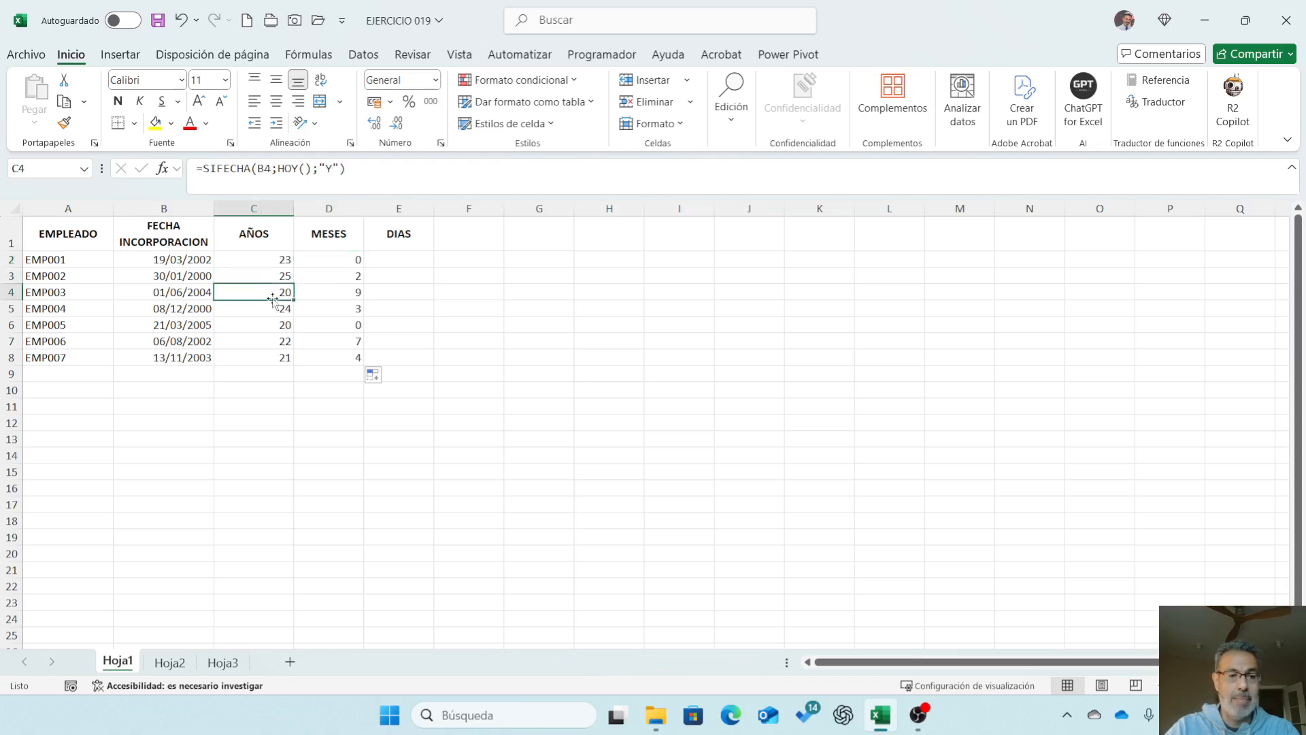
left_click(347, 295)
left_click(385, 258)
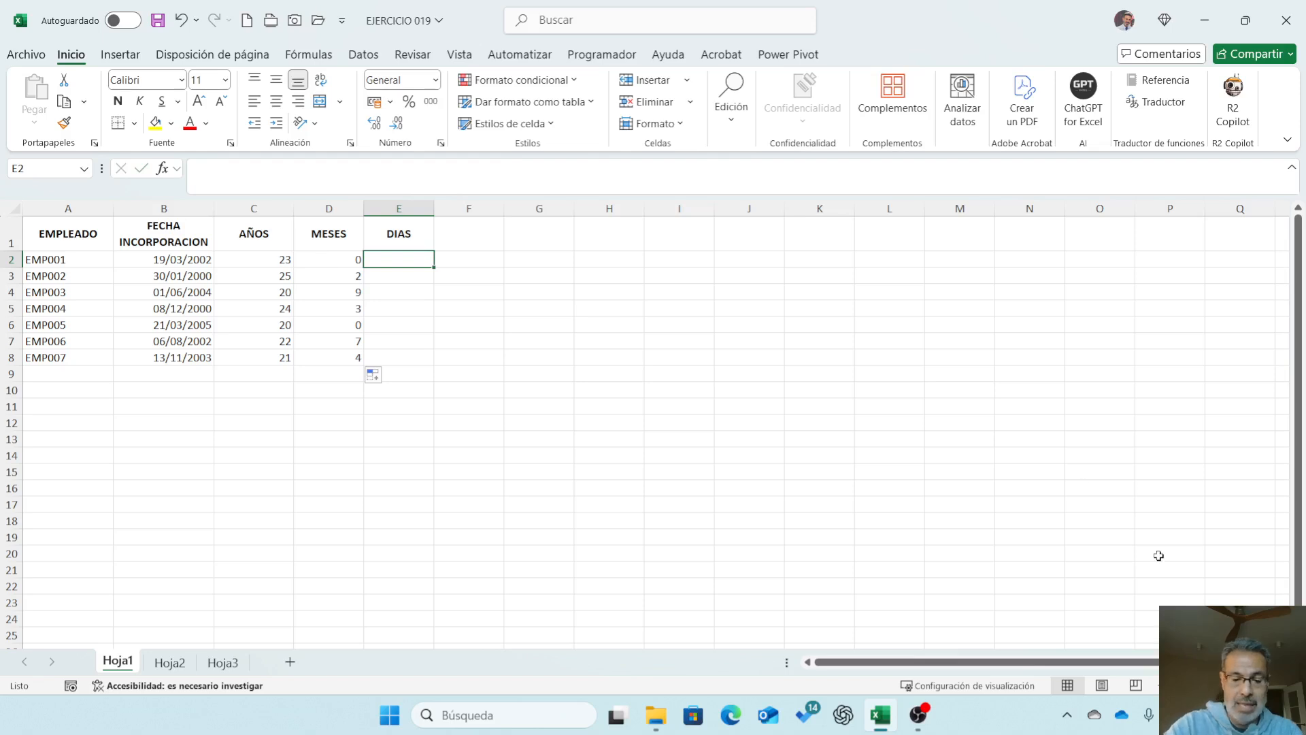
type("=SIFECHA(")
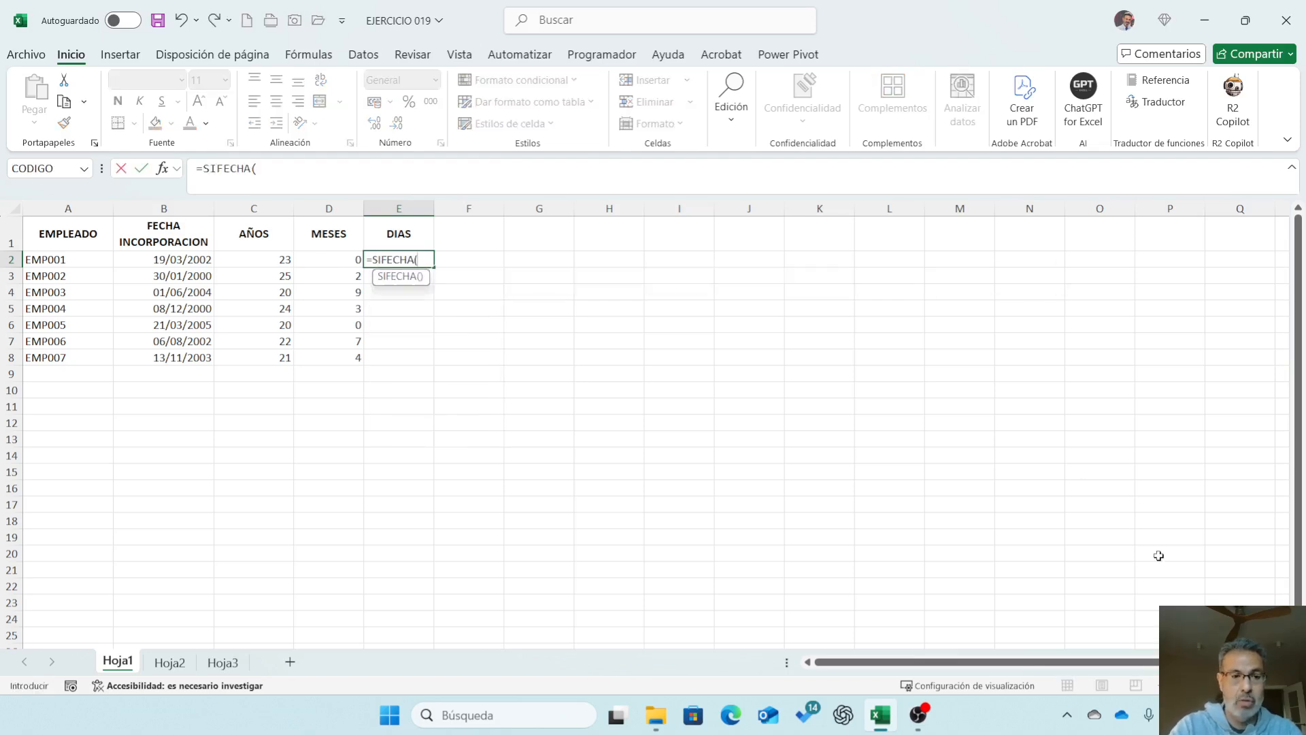
left_click(174, 262)
type(";HOY()")
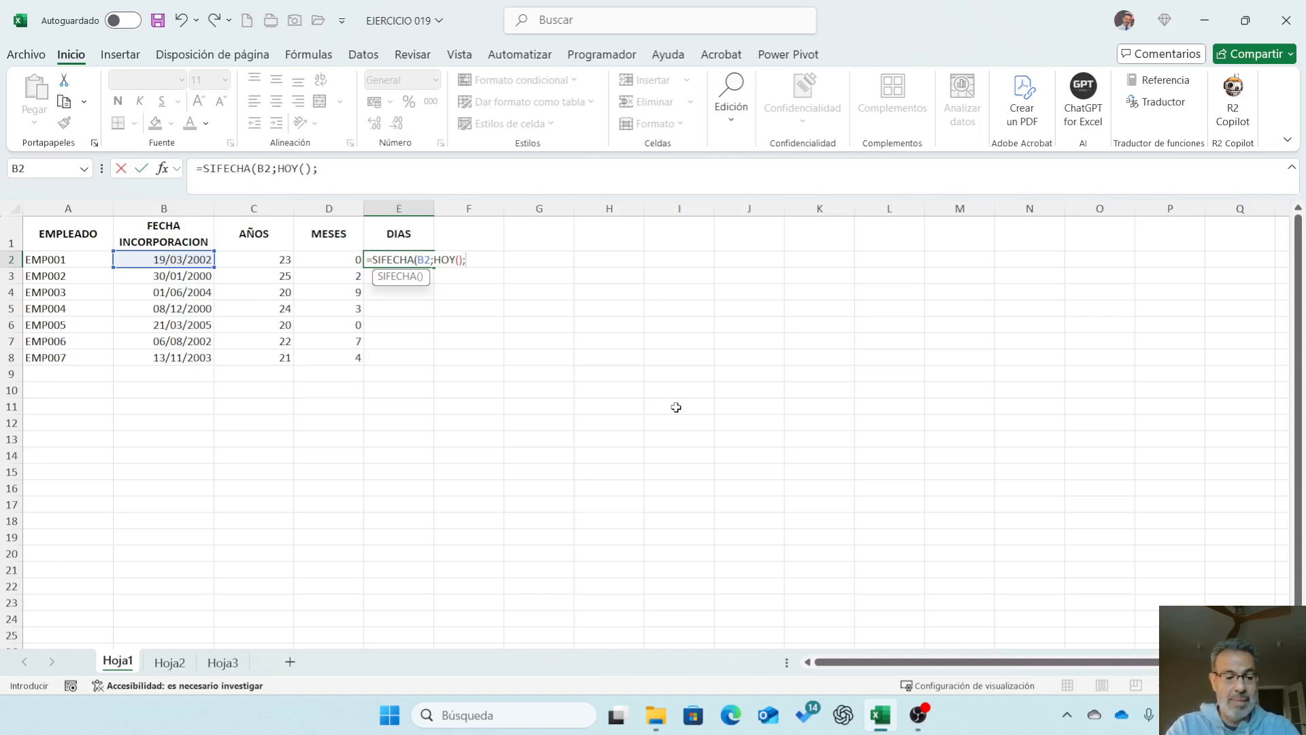
type(";\"MD\"")
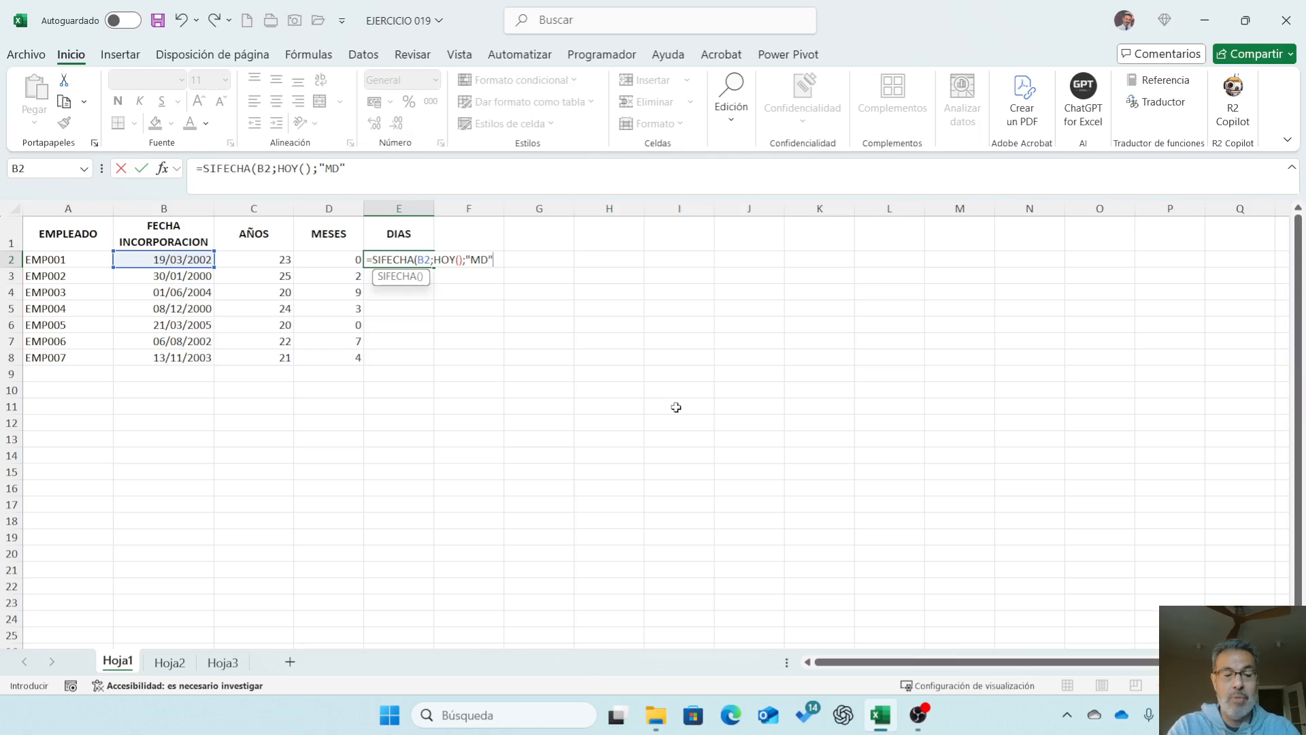
type(")")
key("Return")
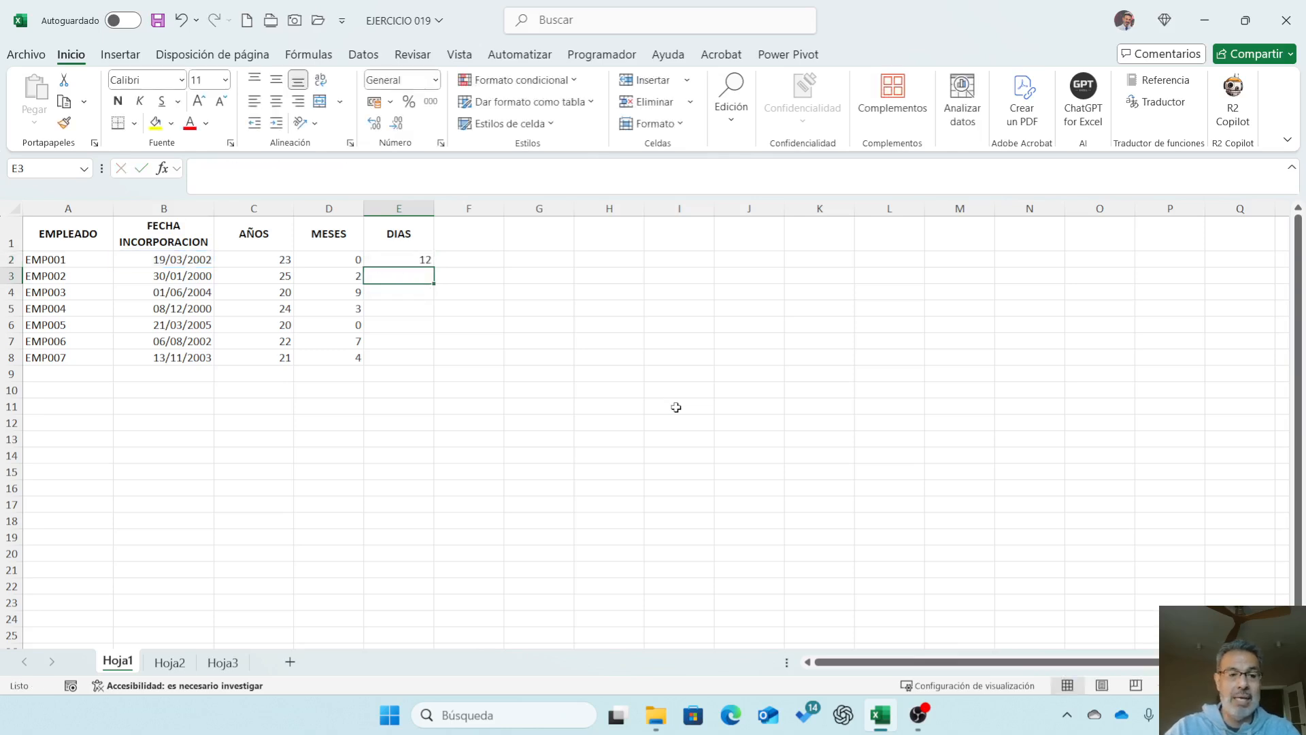
Fill the DIAS formula from E2 down through E8 and review the years, months and days for EMP001
left_click(401, 259)
double_click(433, 266)
left_click(402, 260)
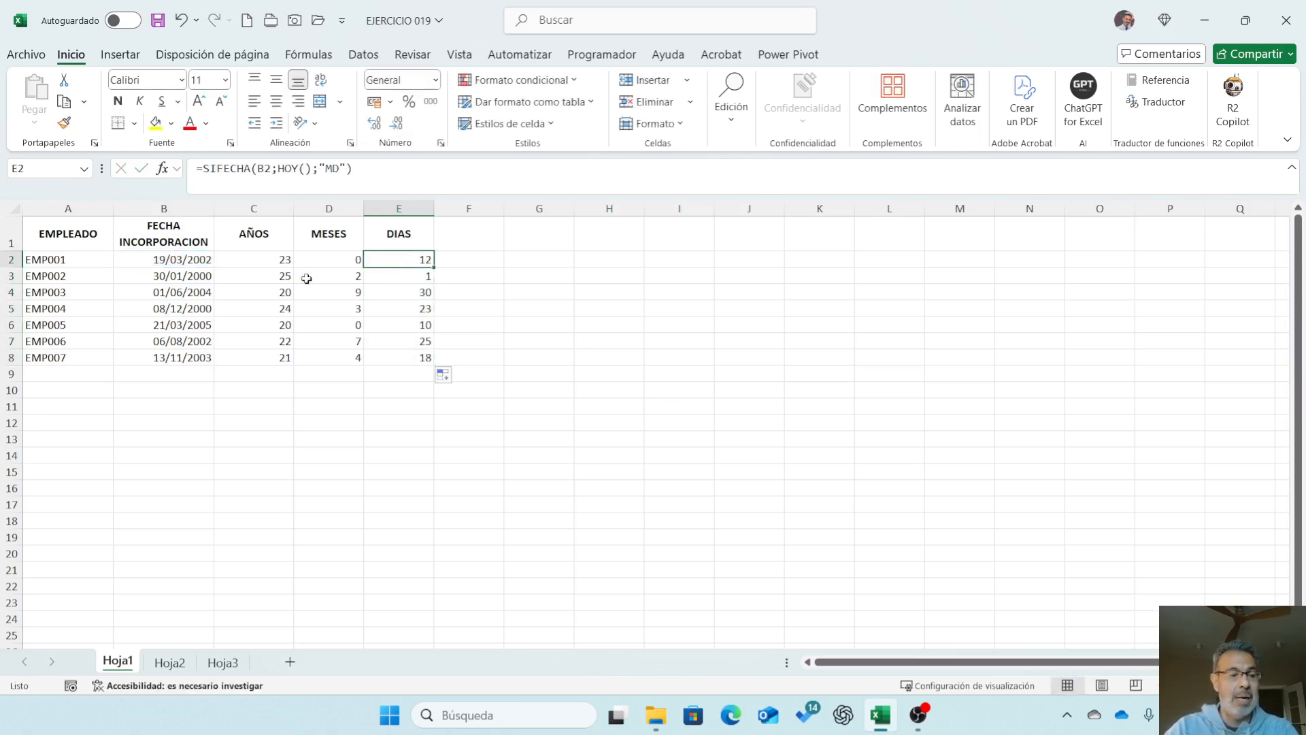
left_click(259, 263)
left_click(335, 261)
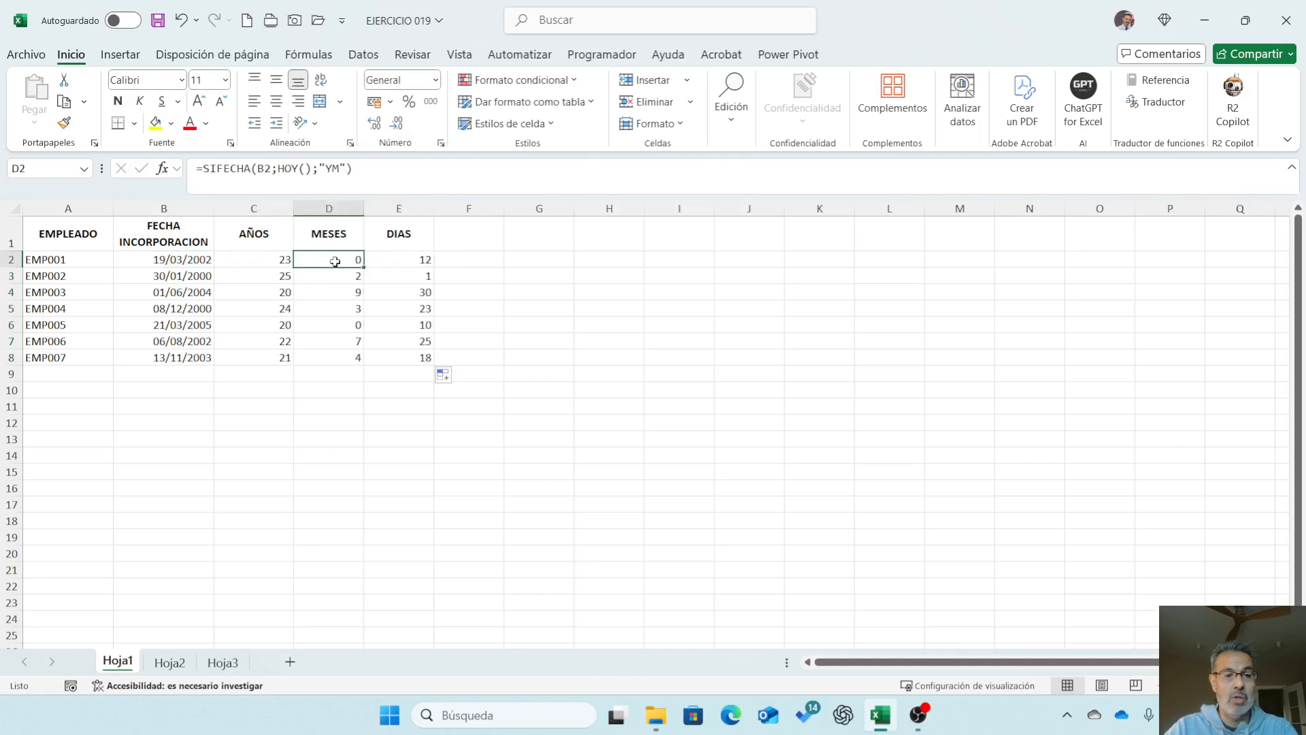
left_click(399, 264)
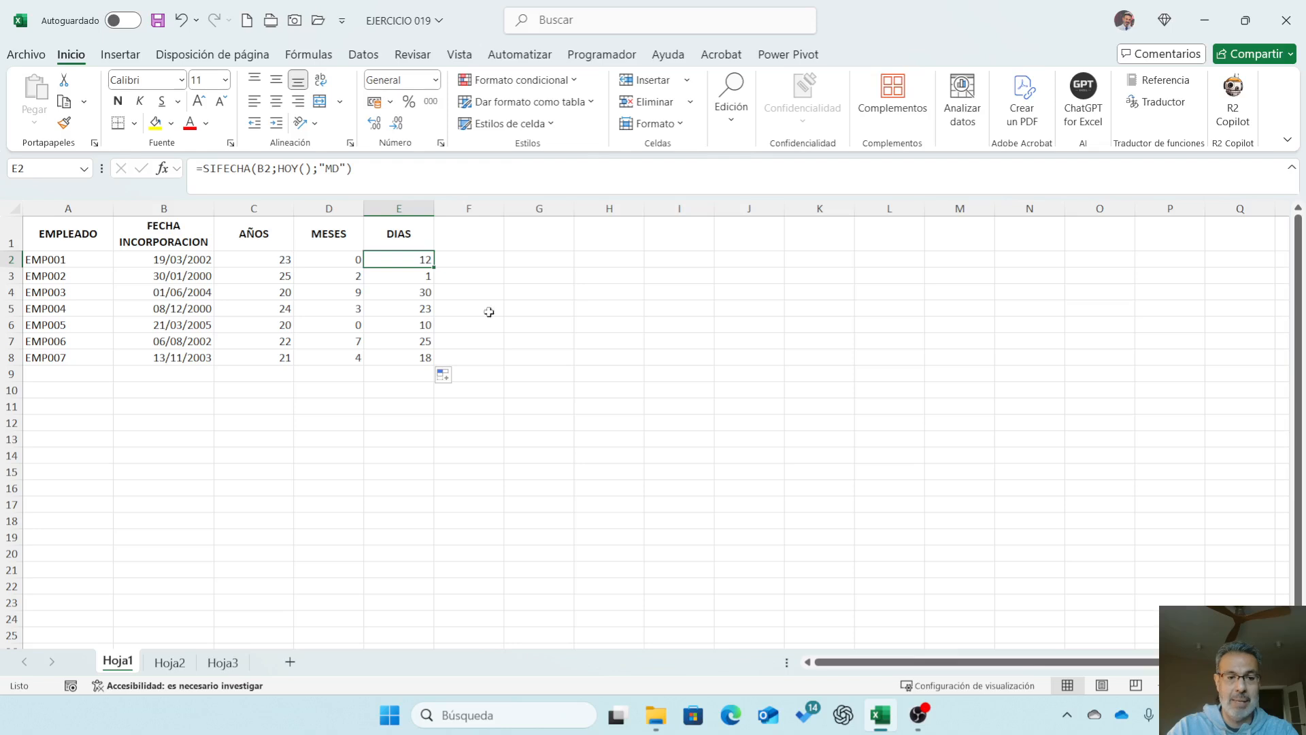
Add the column header "DIAS 2" in F1
left_click(459, 227)
type("DIAS")
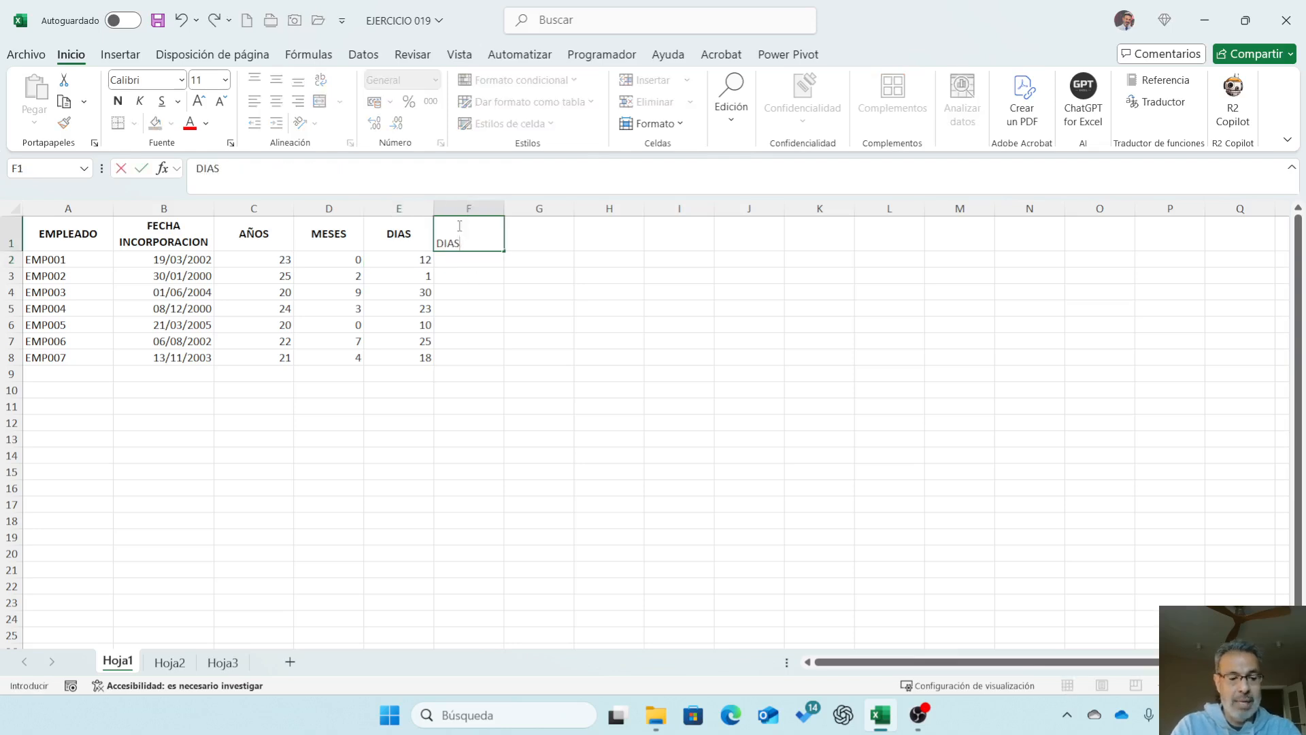
type(" 2")
key("Return")
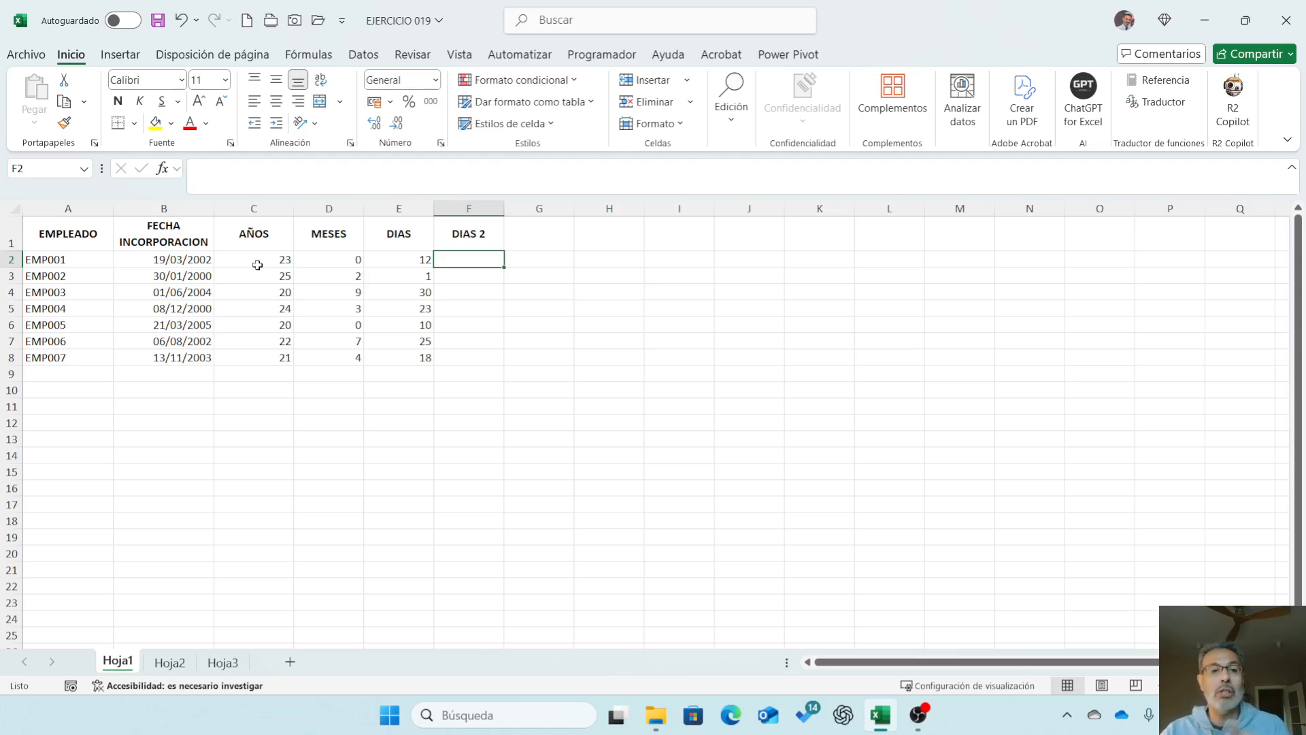
Enter =SIFECHA(B2;HOY();"YD") in F2 to calculate the days remaining beyond the full years, ignoring months
type("=SIF")
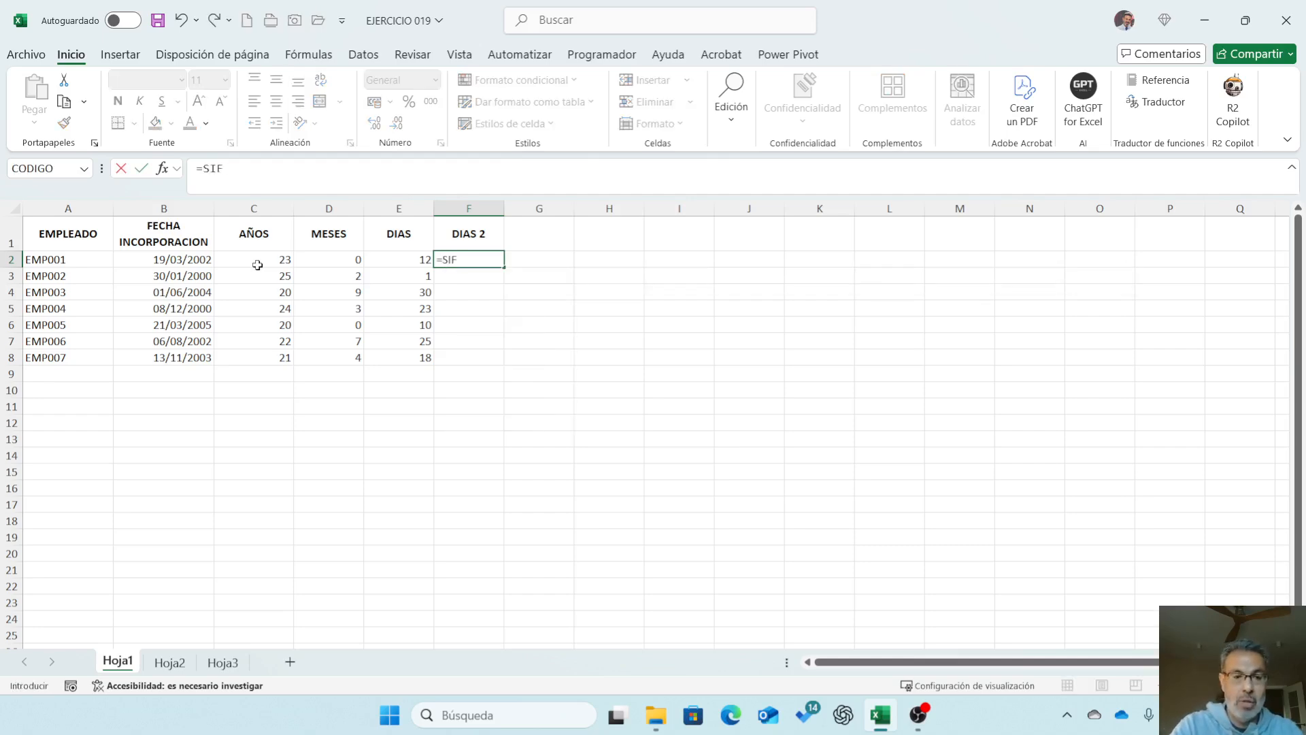
type("ECHA(")
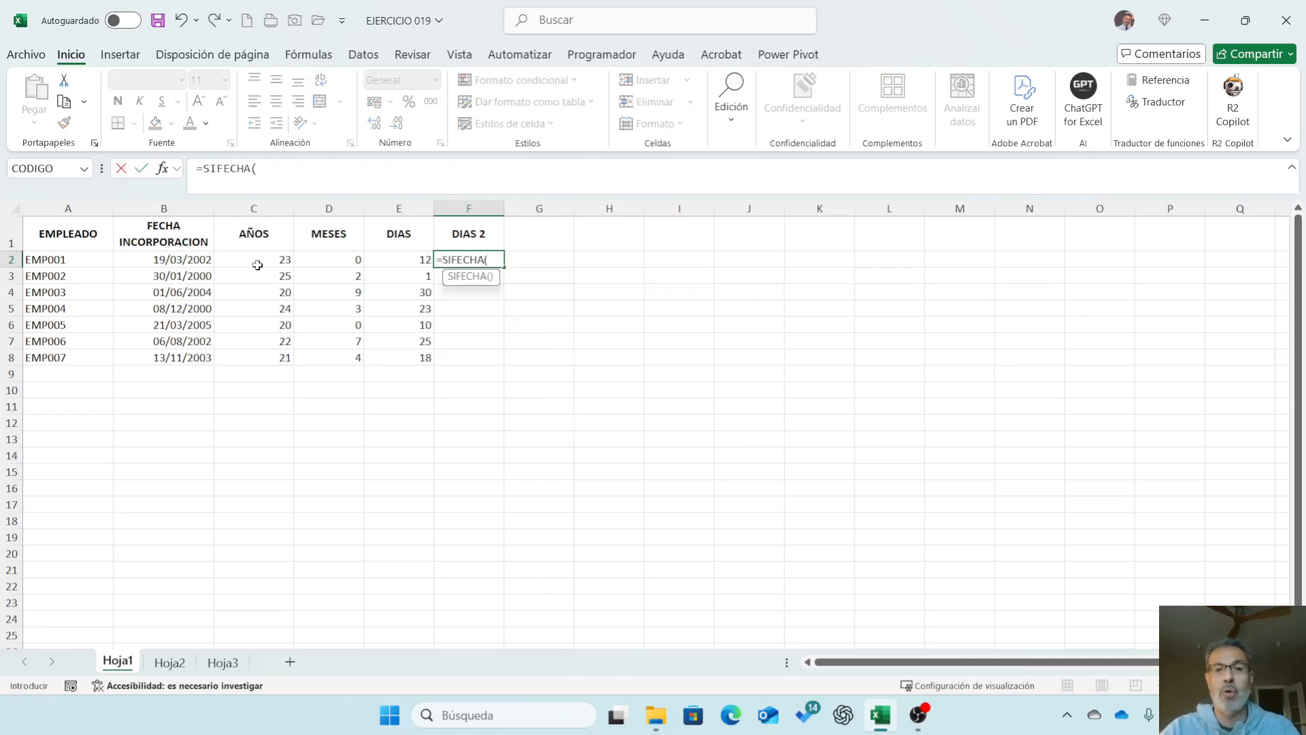
left_click(198, 258)
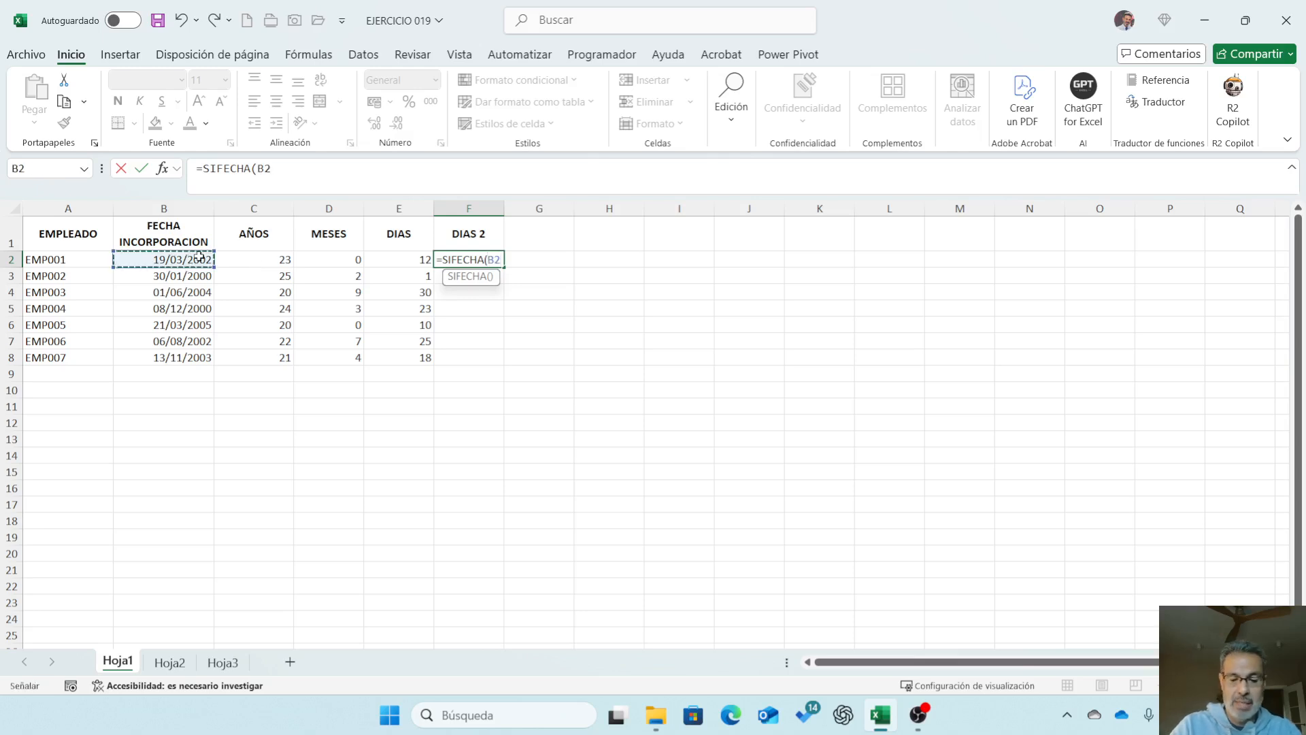
type(";HOY()")
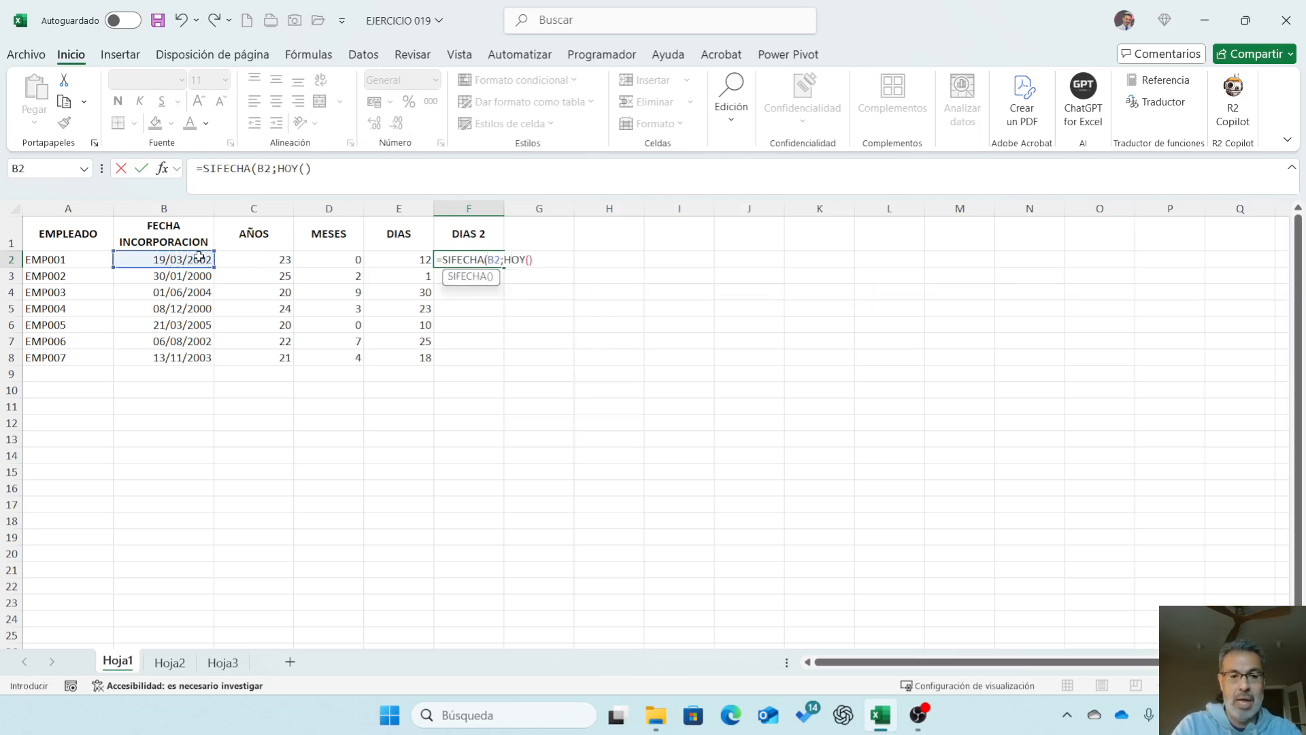
type(";")
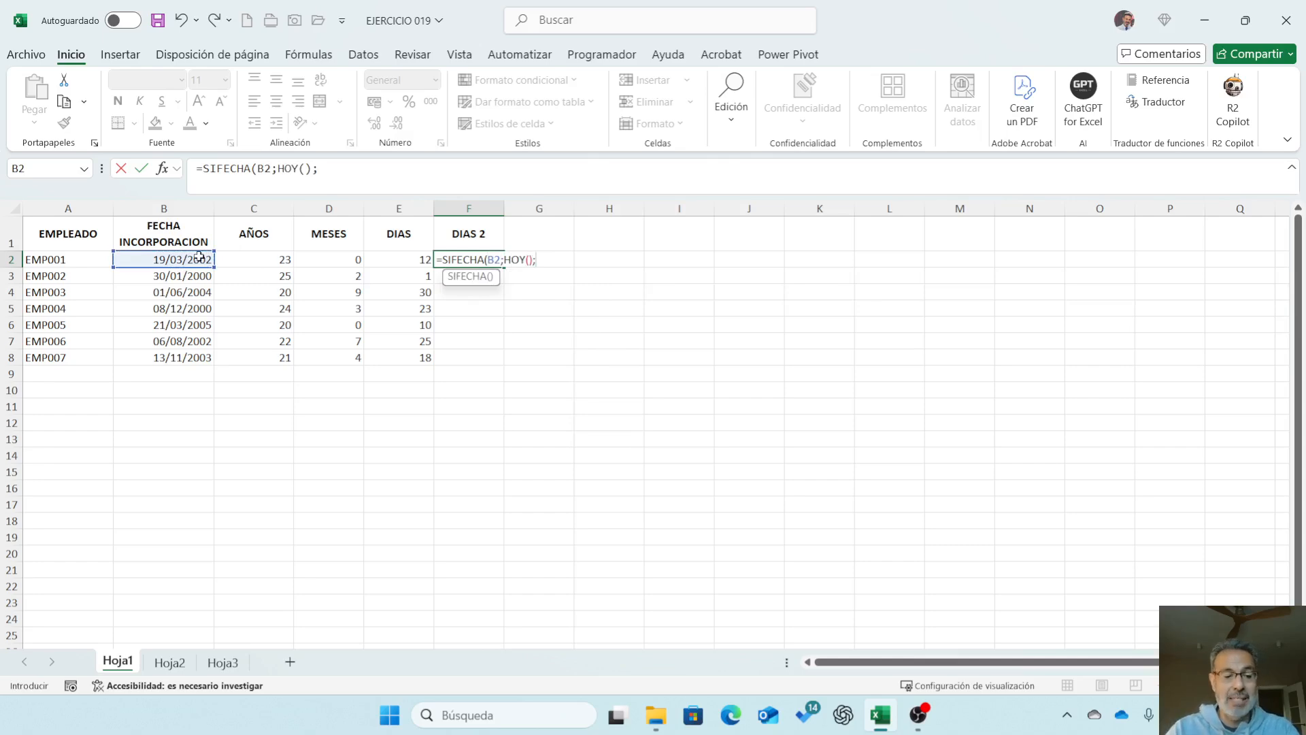
type("\"")
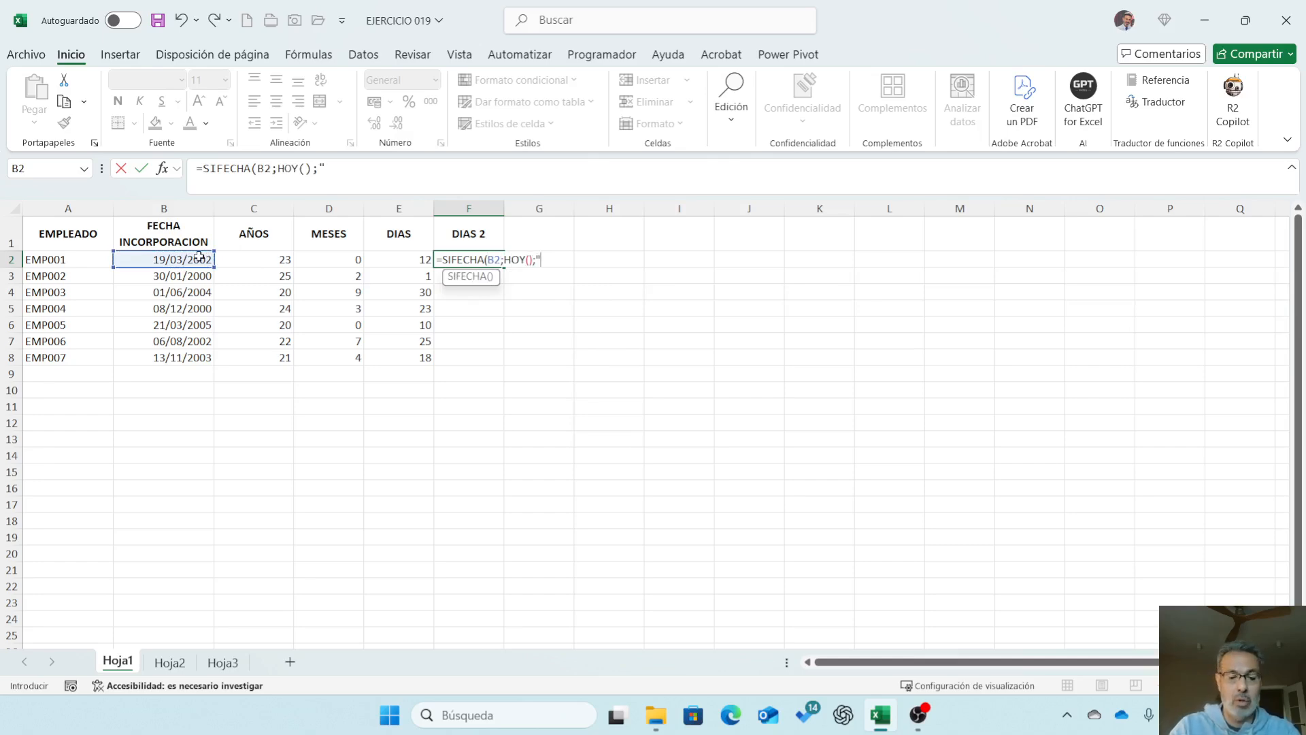
type("YD\")")
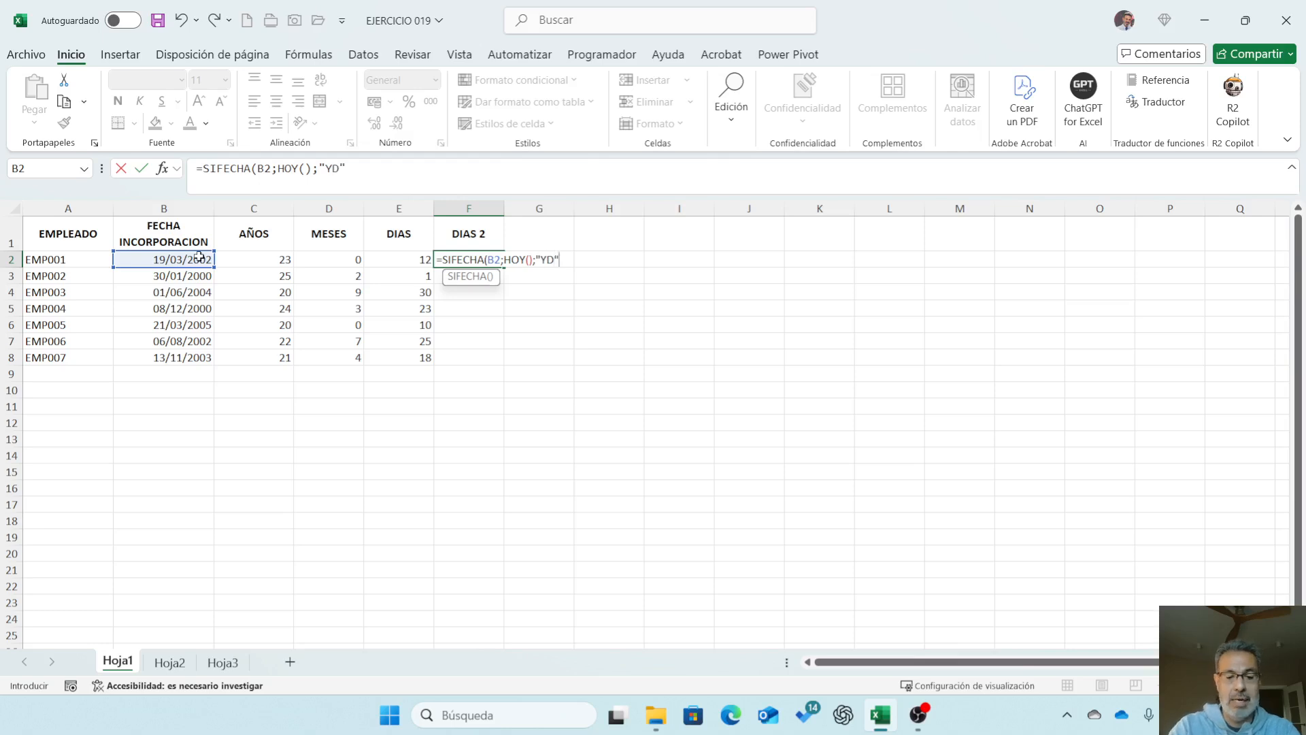
key("Return")
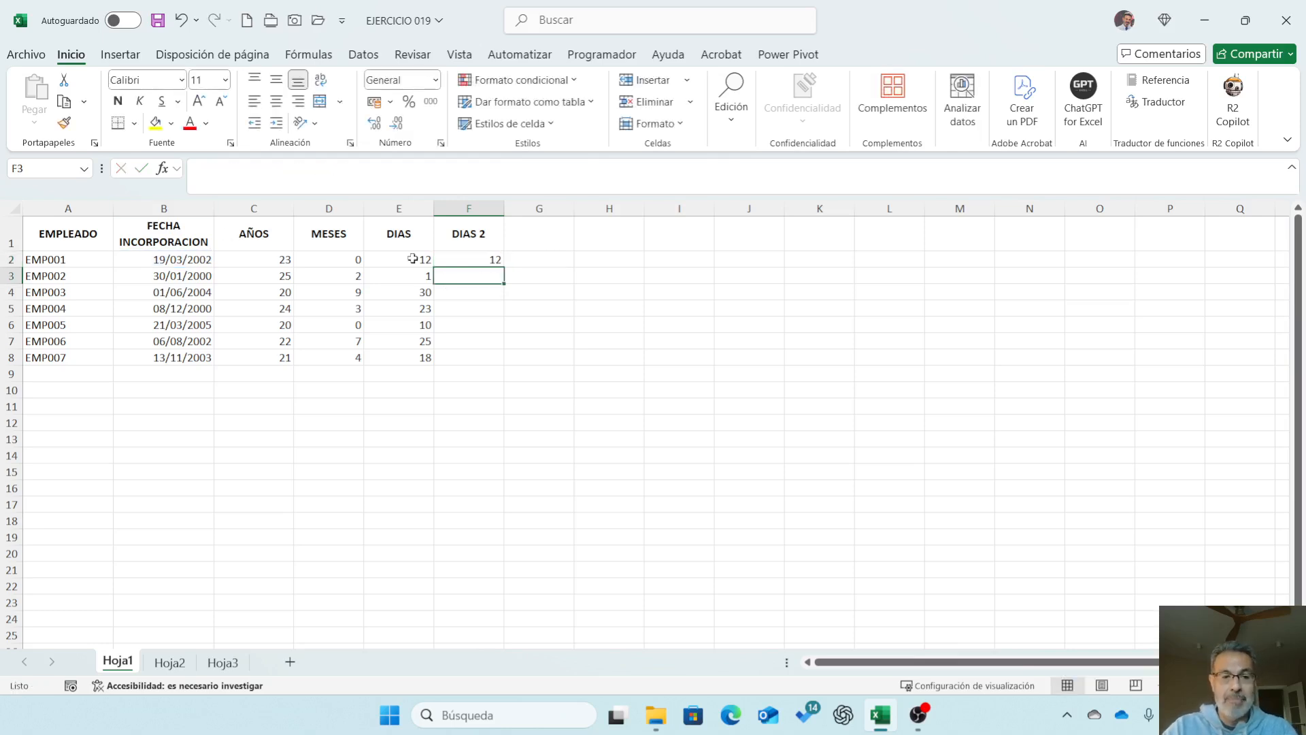
Fill the DIAS 2 formula from F2 down through F8 and compare it with AÑOS for the first three employees
left_click(484, 260)
double_click(504, 267)
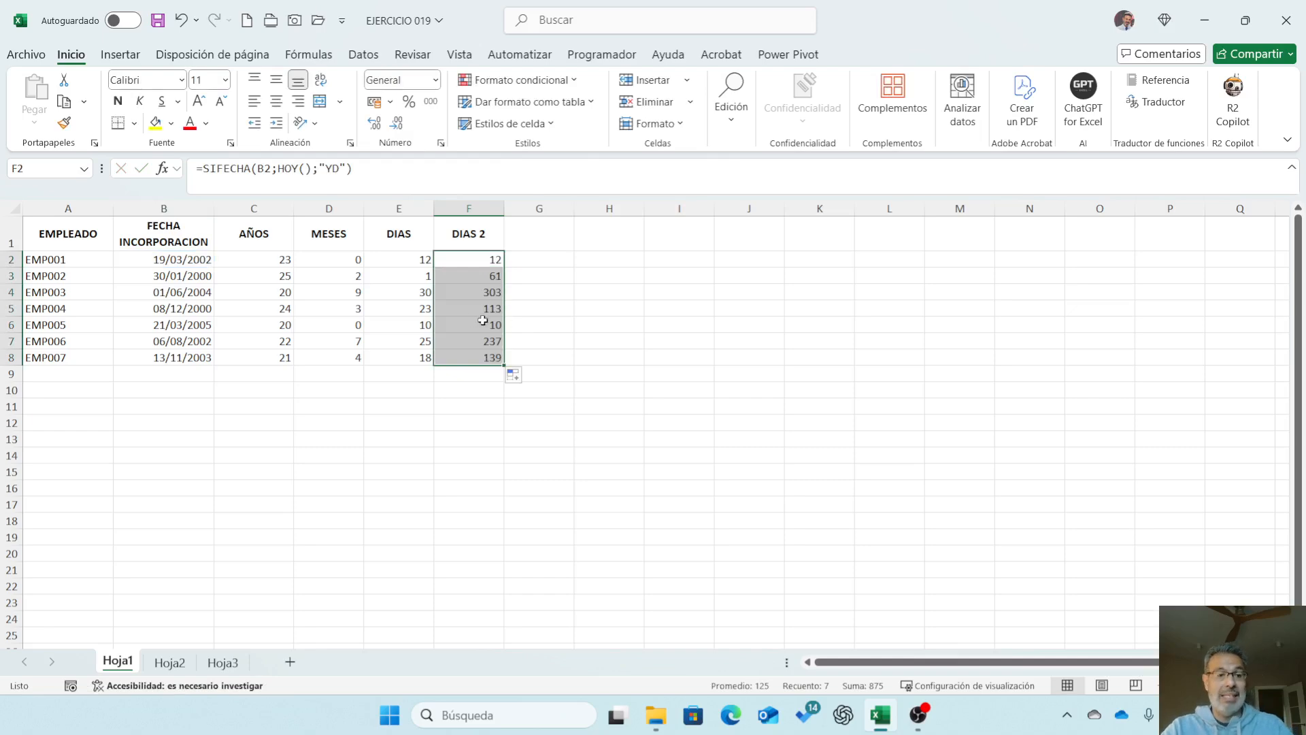
left_click(259, 261)
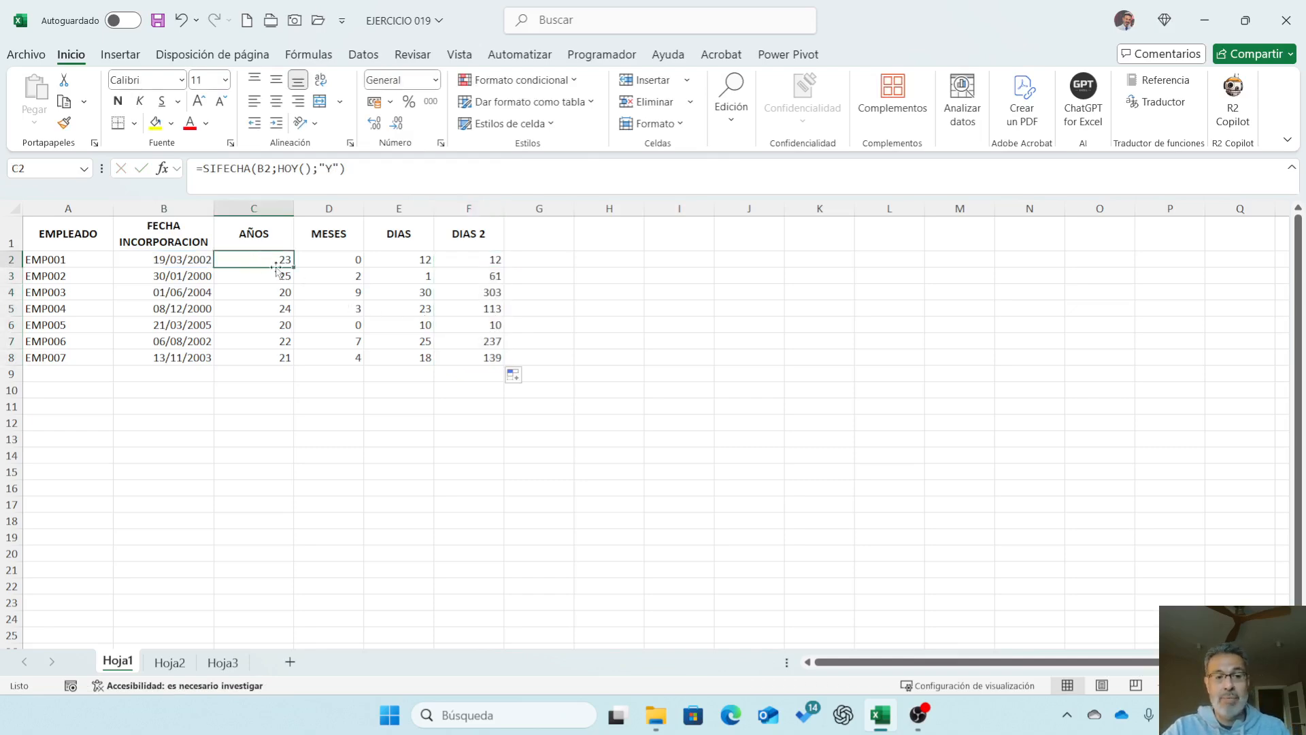
left_click(495, 260)
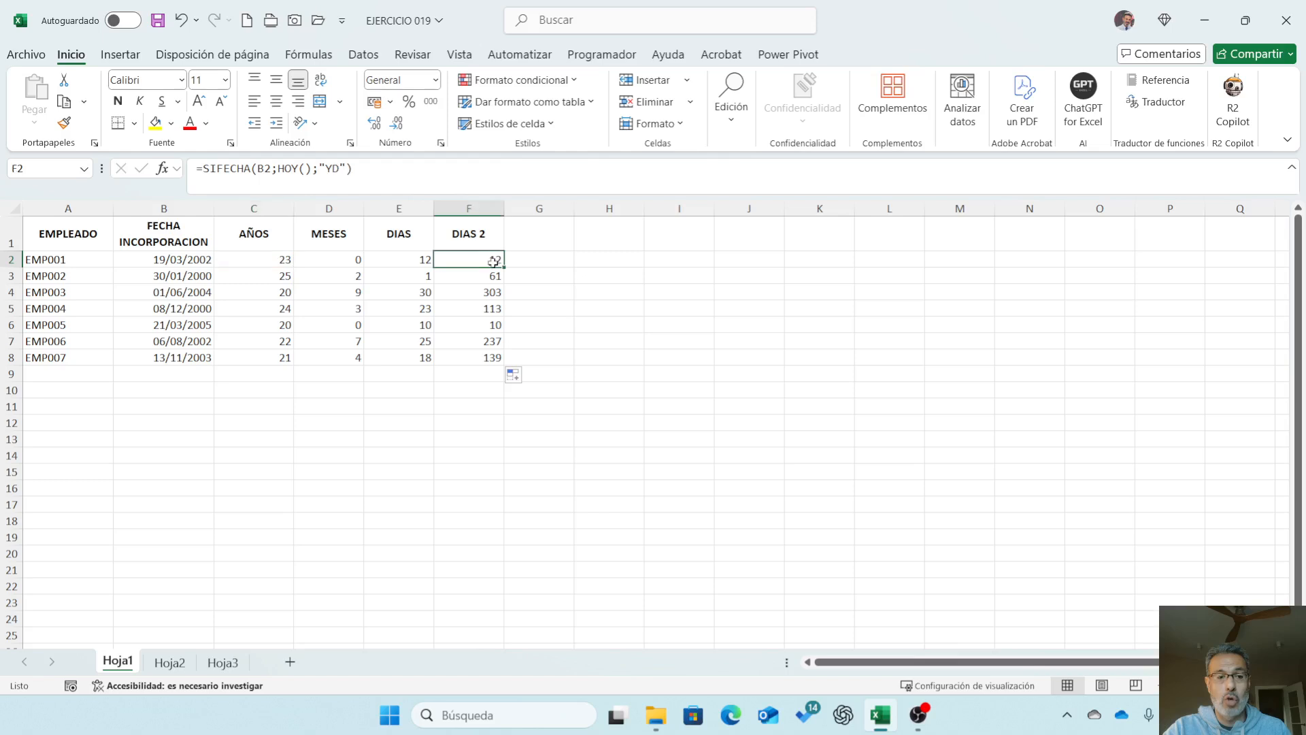
left_click(276, 278)
left_click(481, 276)
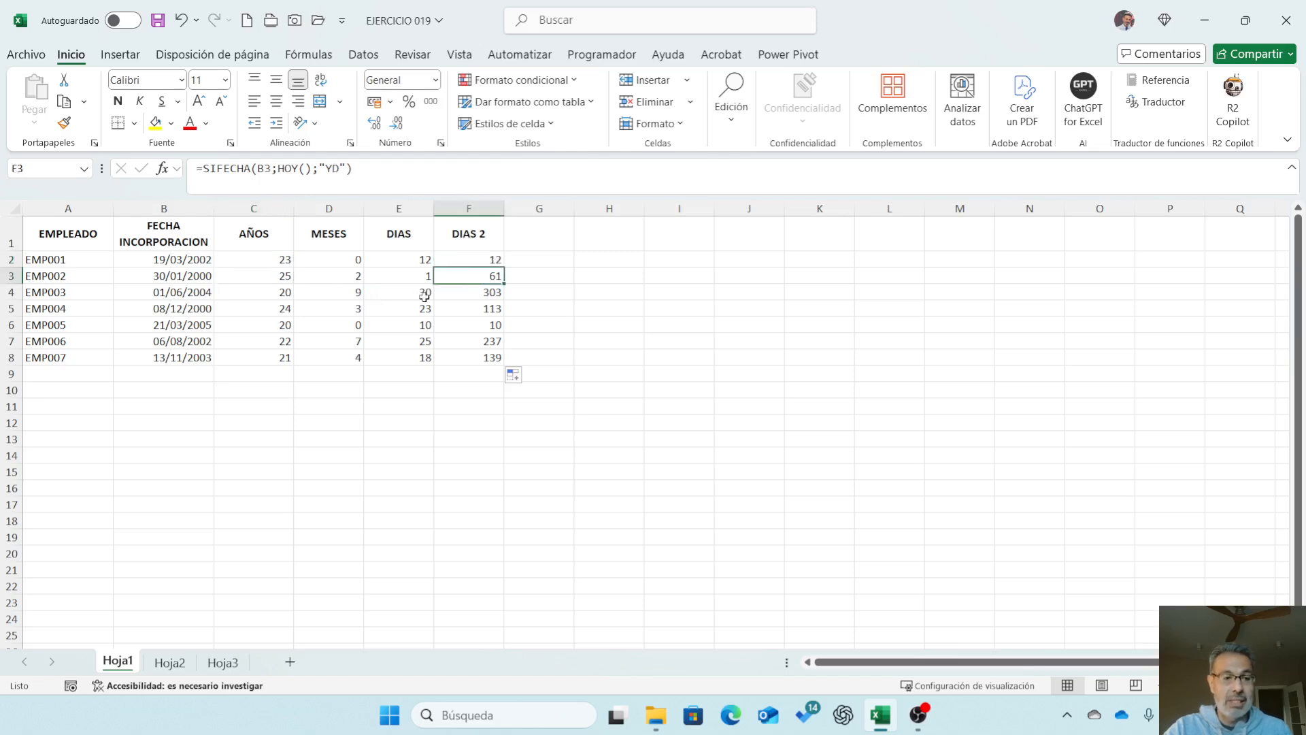
left_click(255, 293)
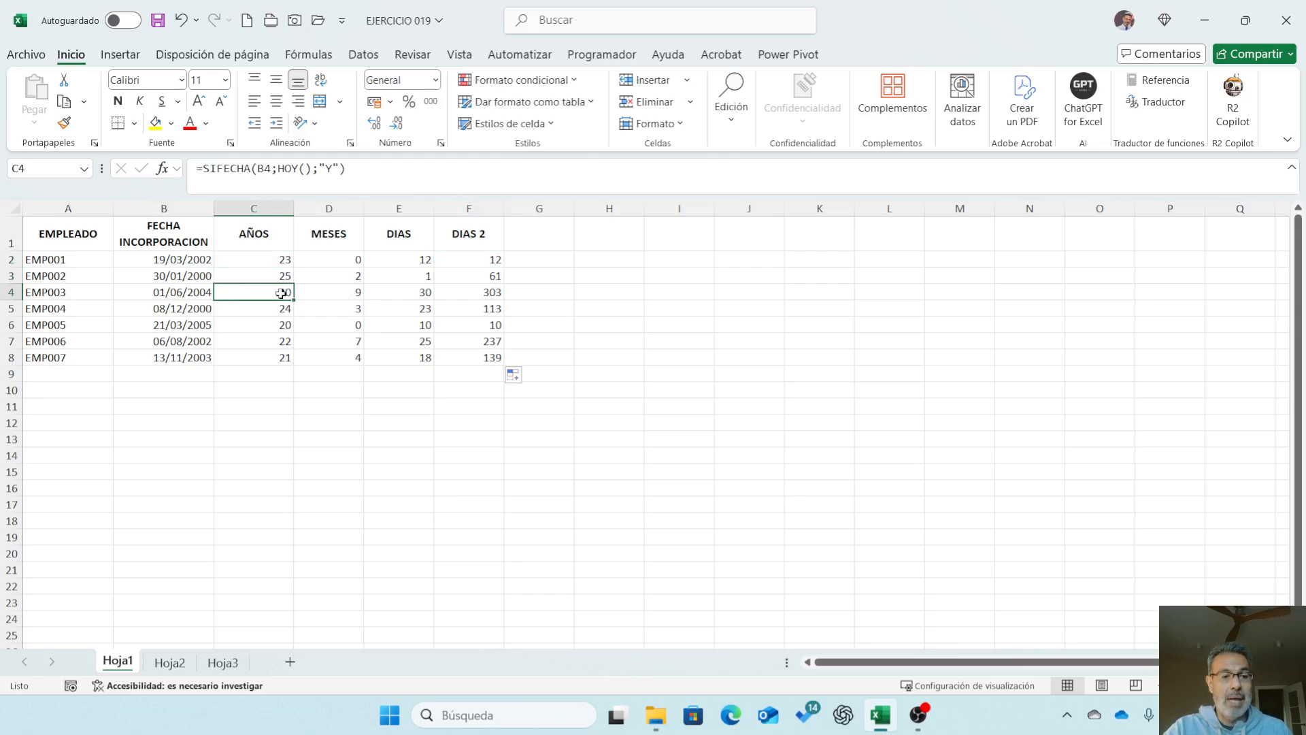
left_click(493, 297)
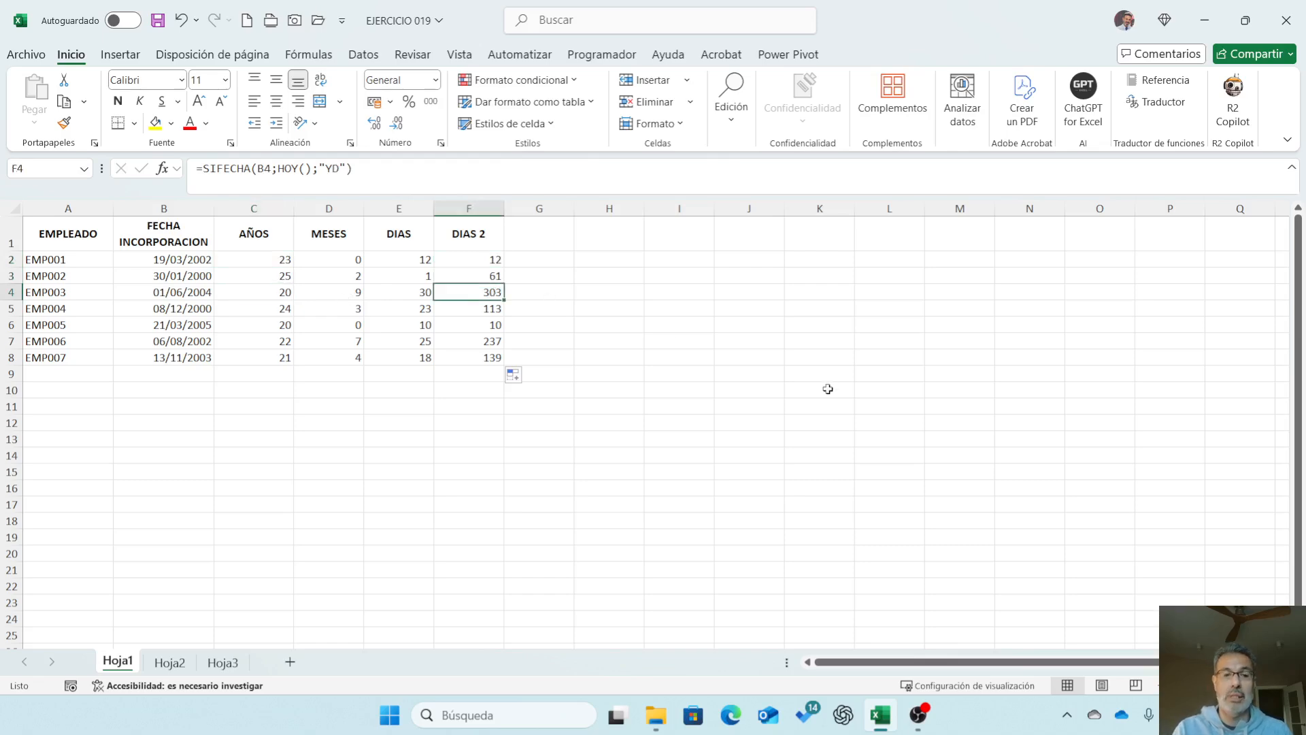